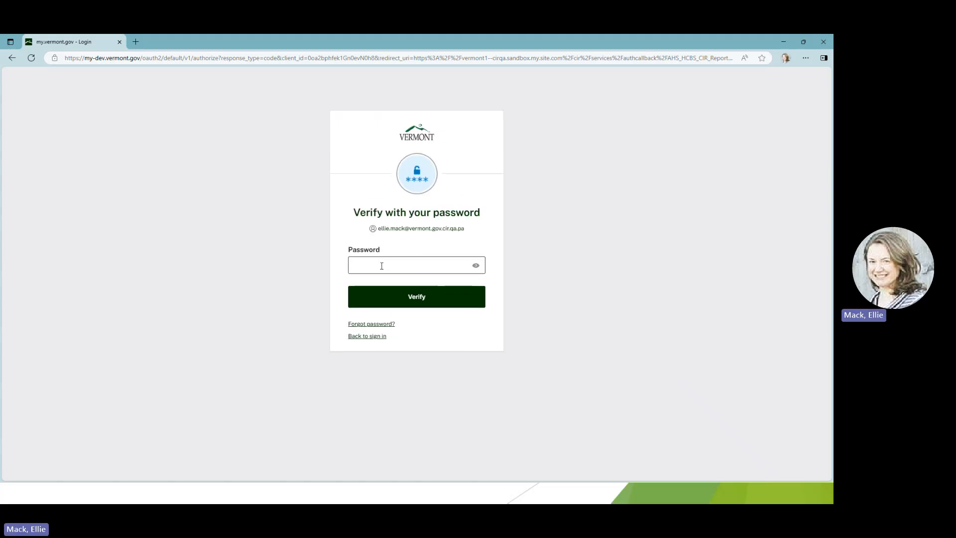
Enter the account password and verify it to sign in to the critical incident reporting portal.
text(*******)
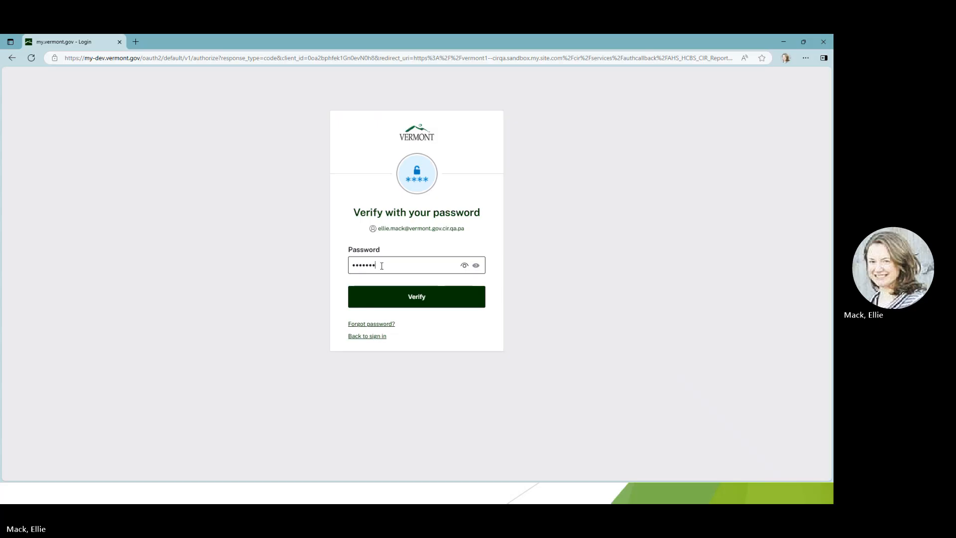
text(*****)
click(399, 297)
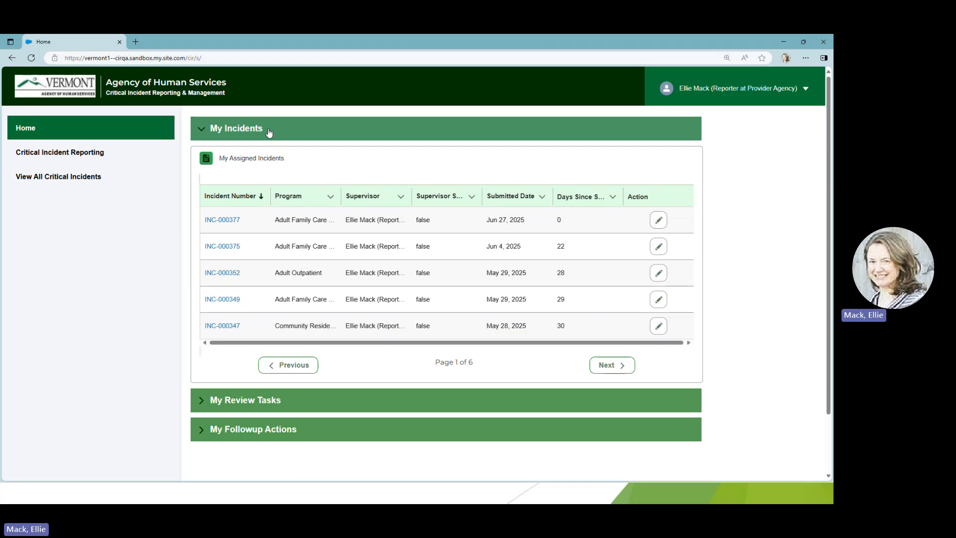
Expand My Review Tasks and My Followup Actions, then view the list of all critical incidents and return to the home page.
click(198, 403)
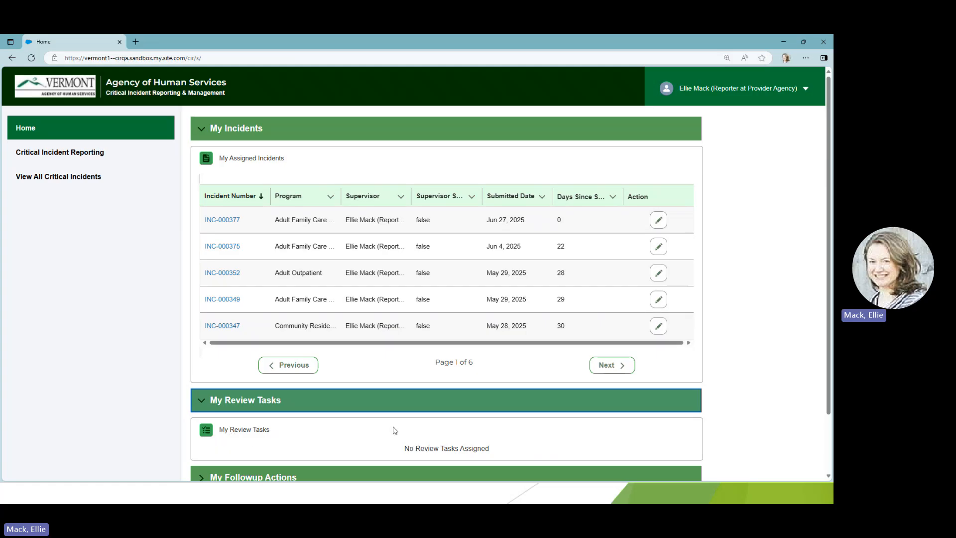
scroll(348, 429, down, 3)
click(202, 416)
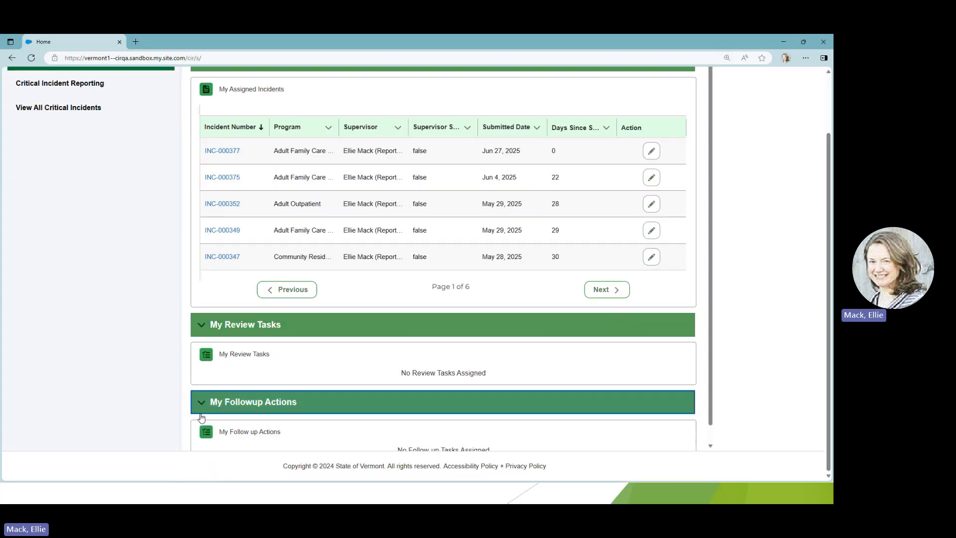
scroll(269, 412, down, 1)
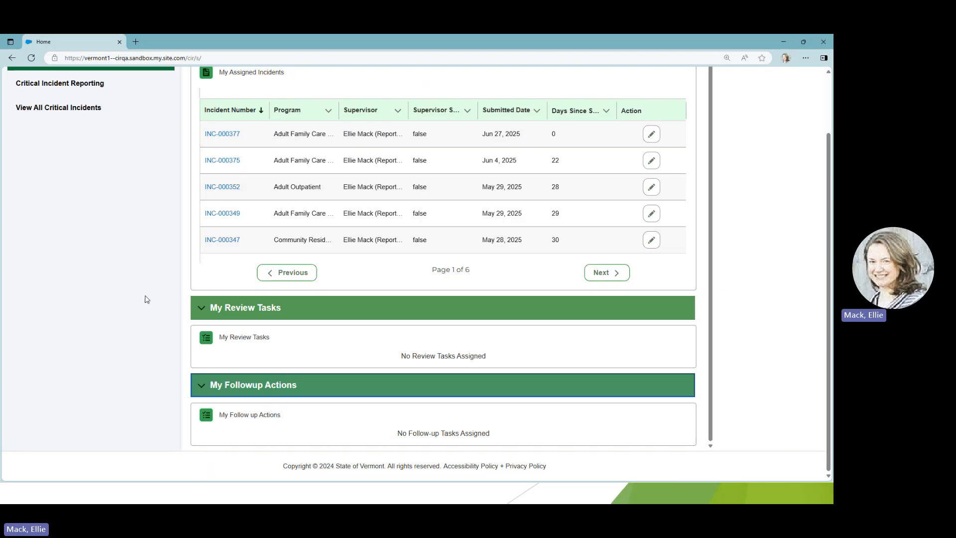
scroll(145, 298, up, 2)
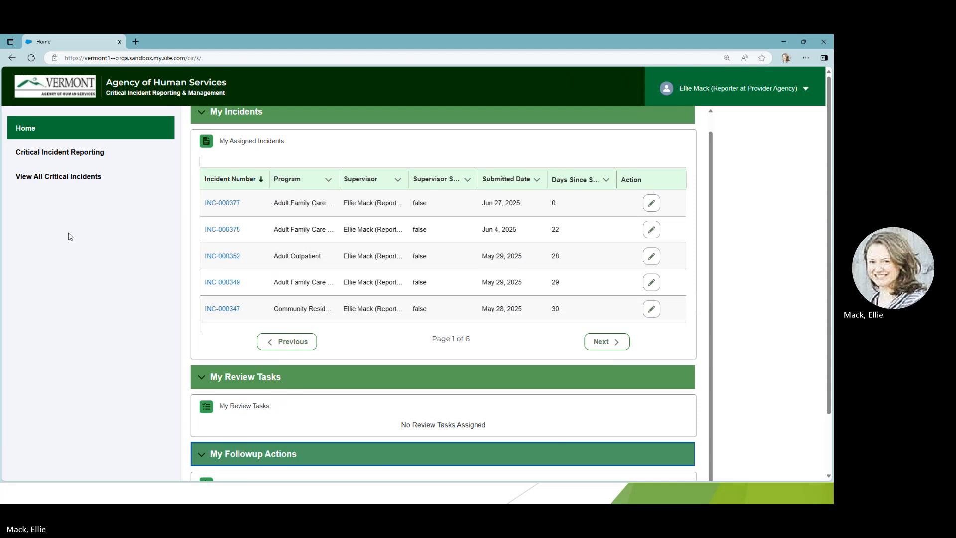
click(46, 182)
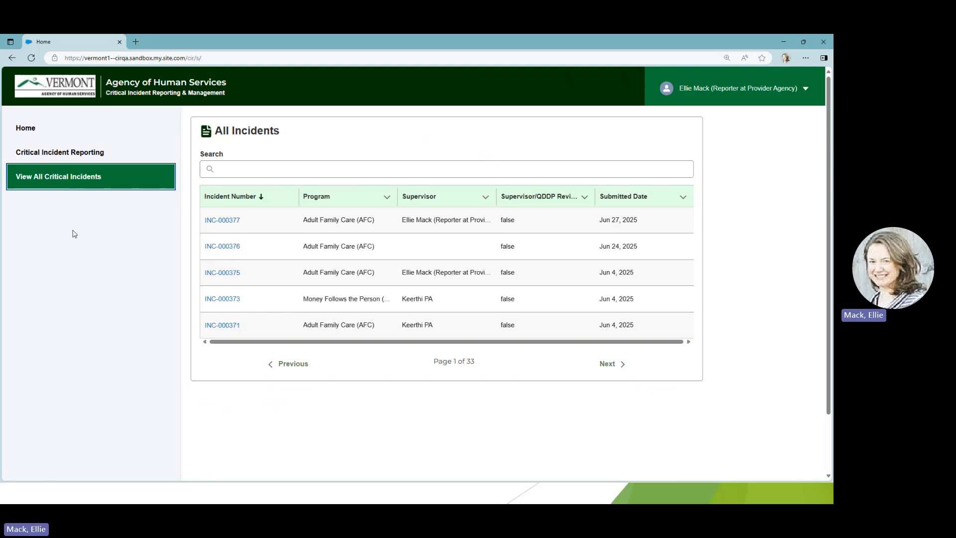
click(35, 134)
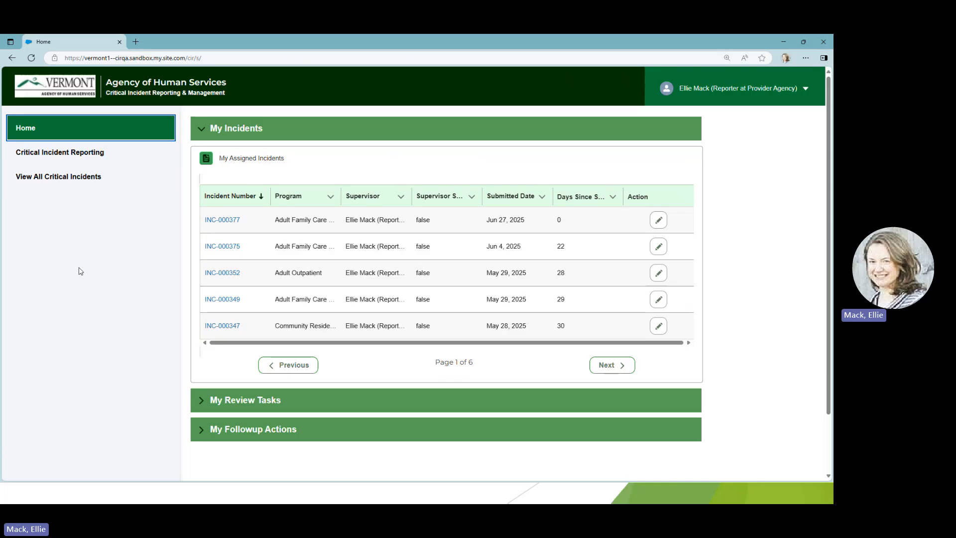
Start a new Adult Services Division (ASD) critical incident report and search for the individual by full name.
click(63, 160)
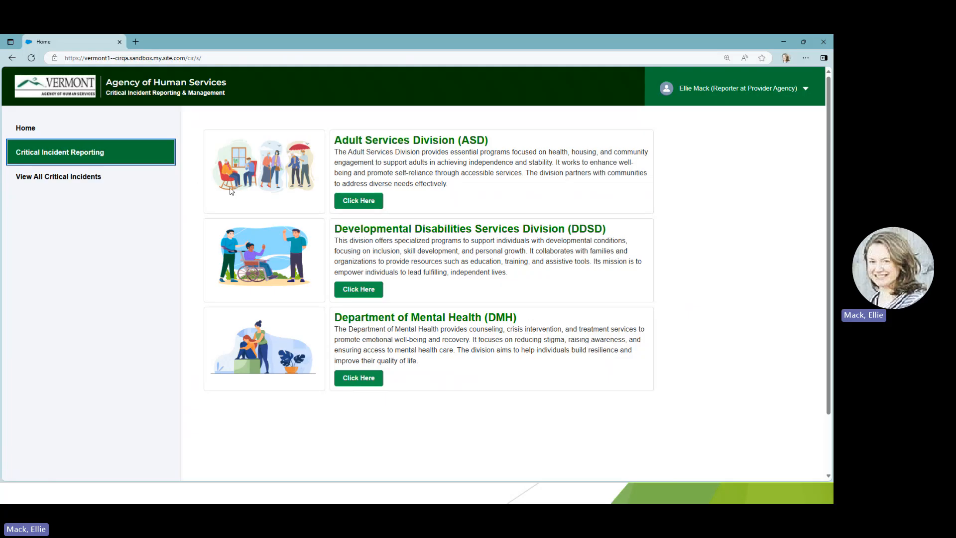
click(356, 202)
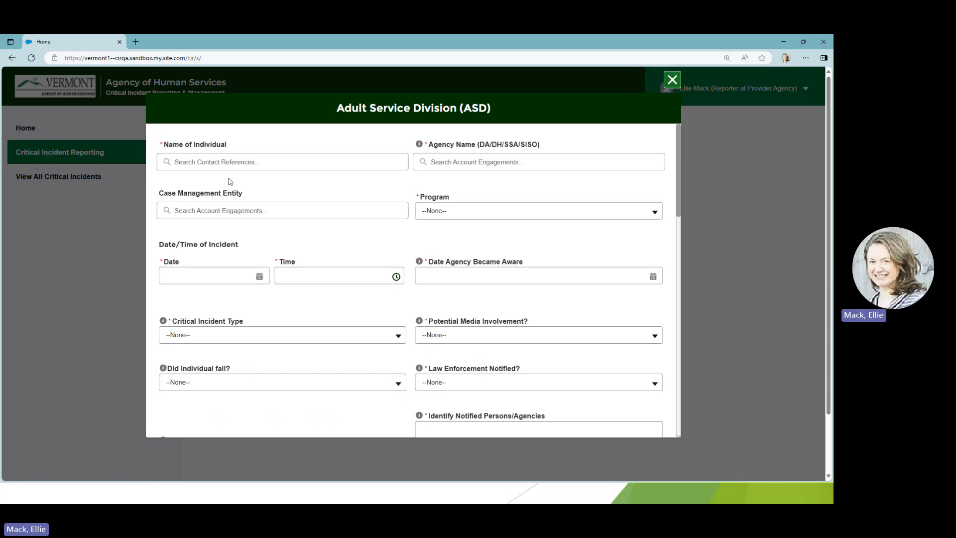
click(166, 161)
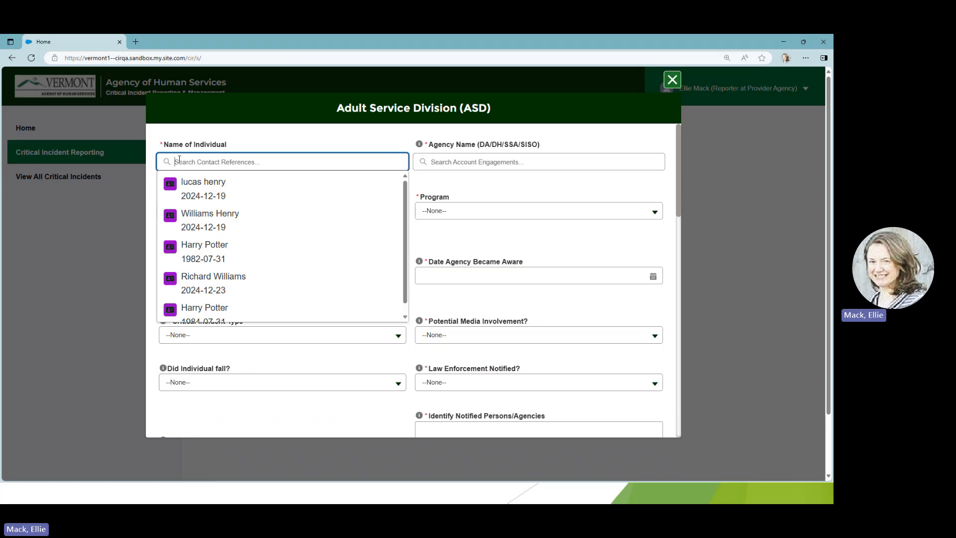
text(Seve)
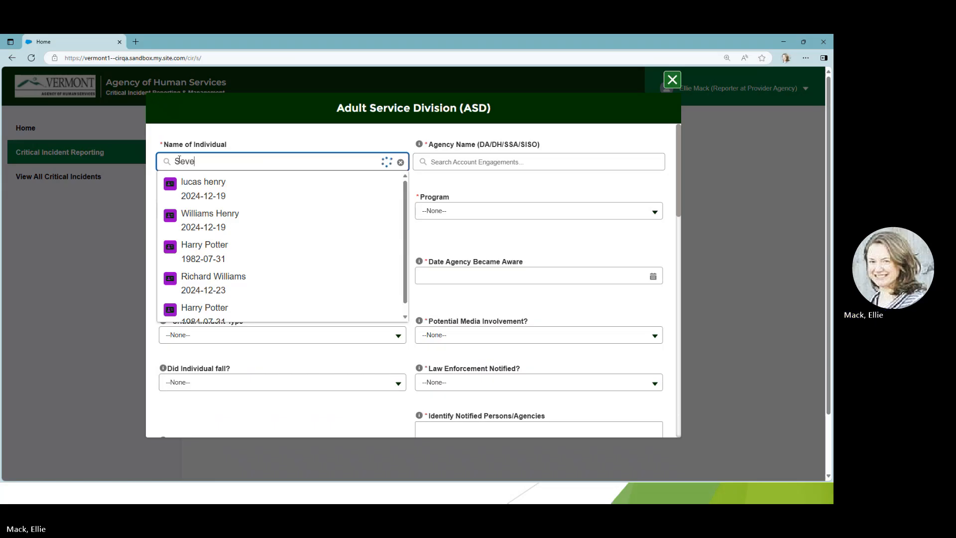
text(rus Snape)
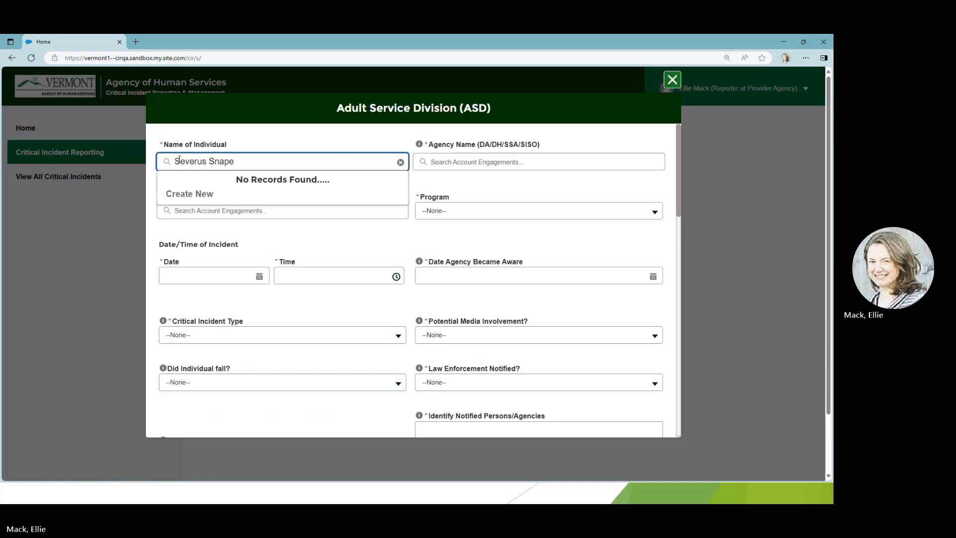
Create and save a new individual record with the person's first name, last name and date of birth.
click(174, 195)
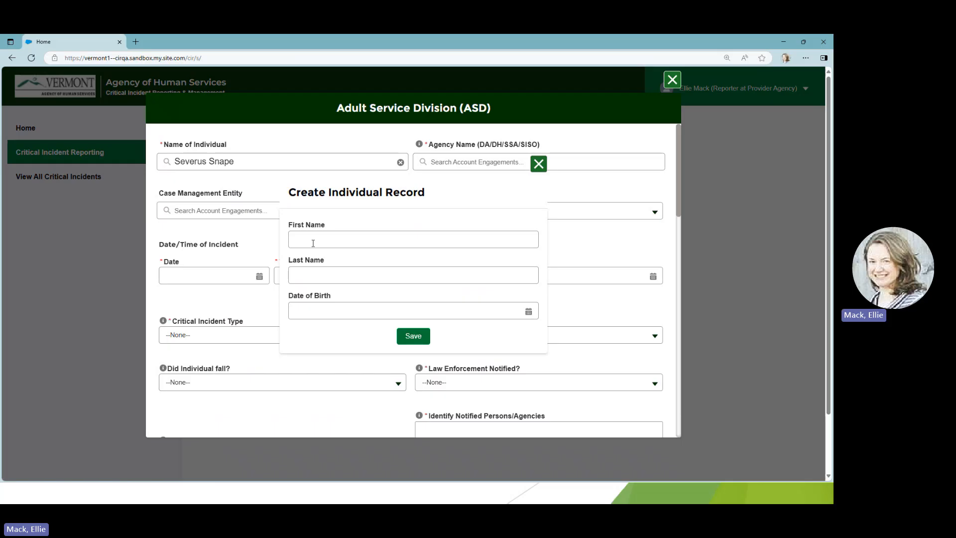
click(313, 243)
text(Severus)
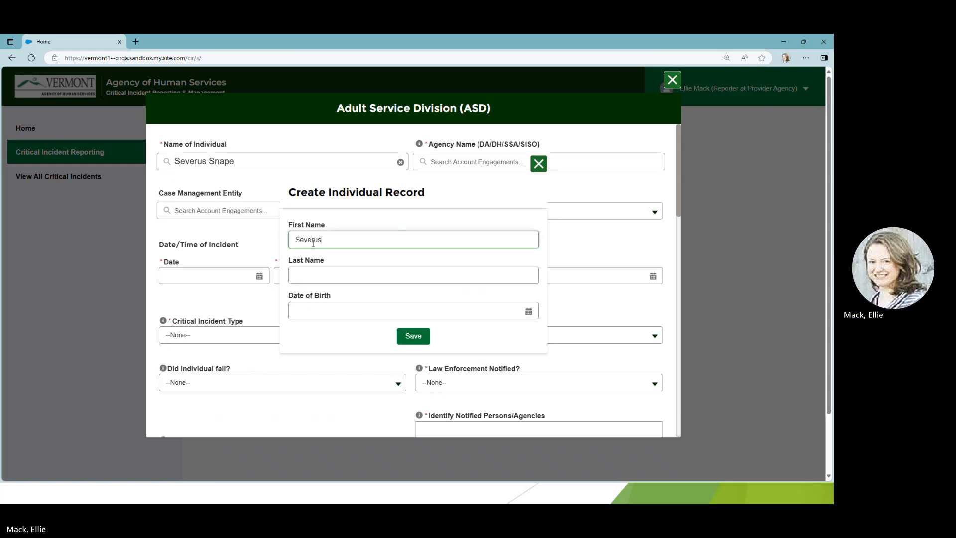
key(Tab)
text(Snape)
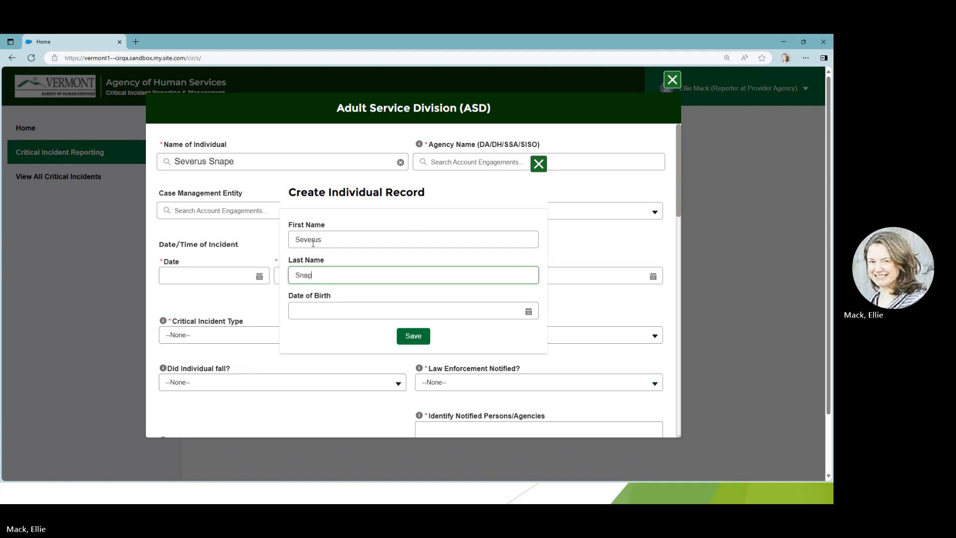
key(Tab)
text(01/01/2000)
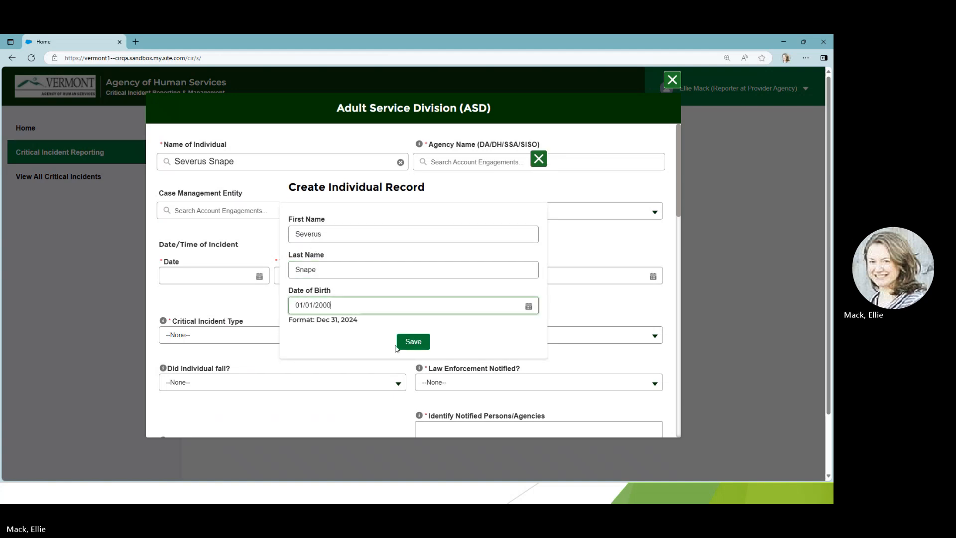
click(412, 346)
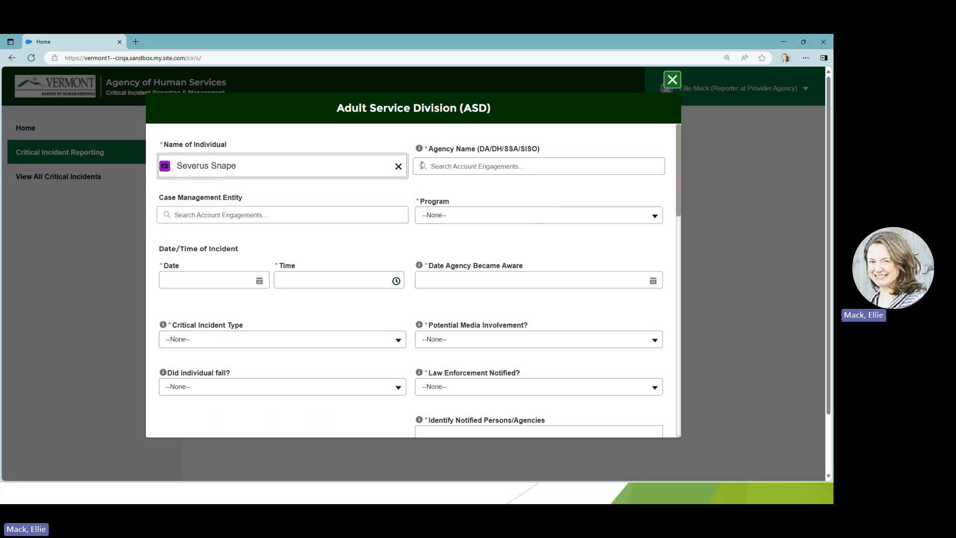
Set the agency name to North Vermont Provider Agency AHS-HCBS-CIR and the program to Adult Family Care (AFC).
click(422, 166)
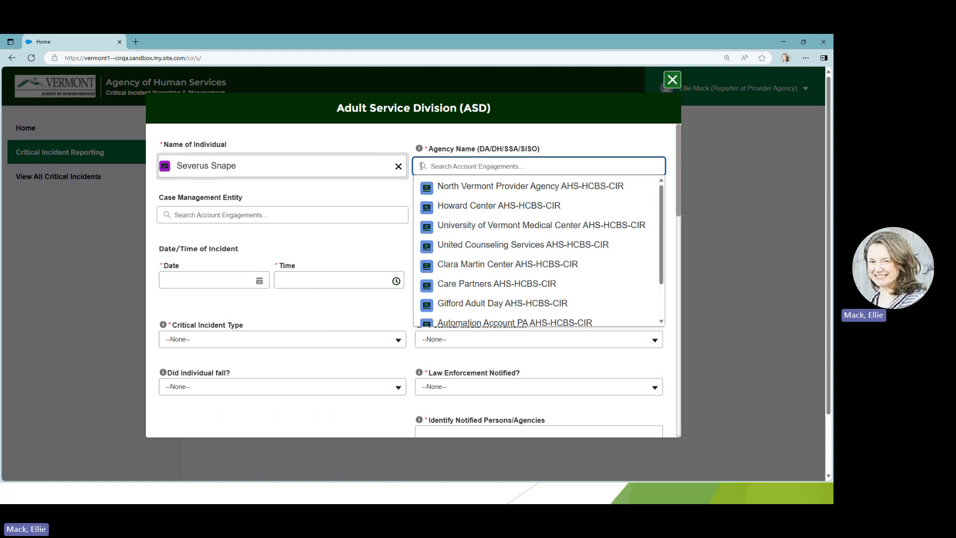
click(423, 194)
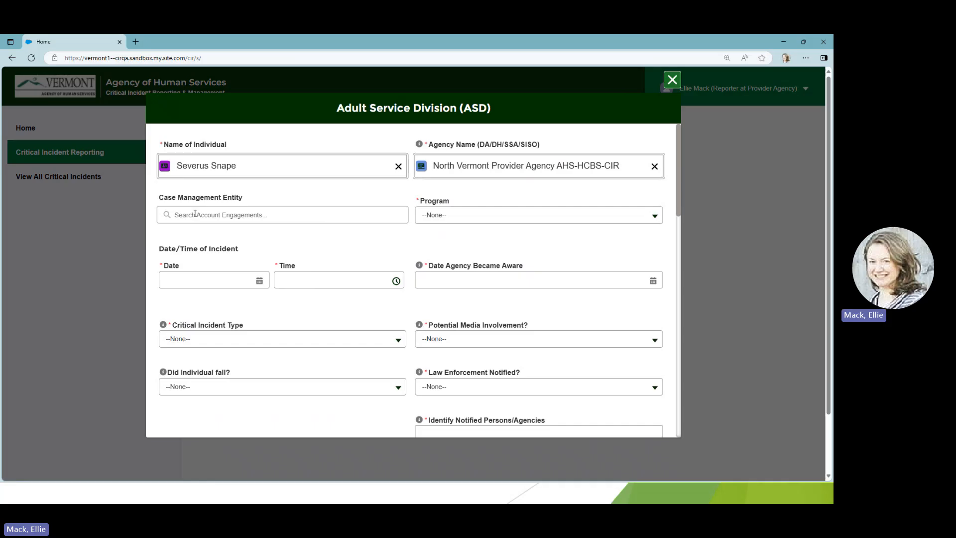
click(655, 220)
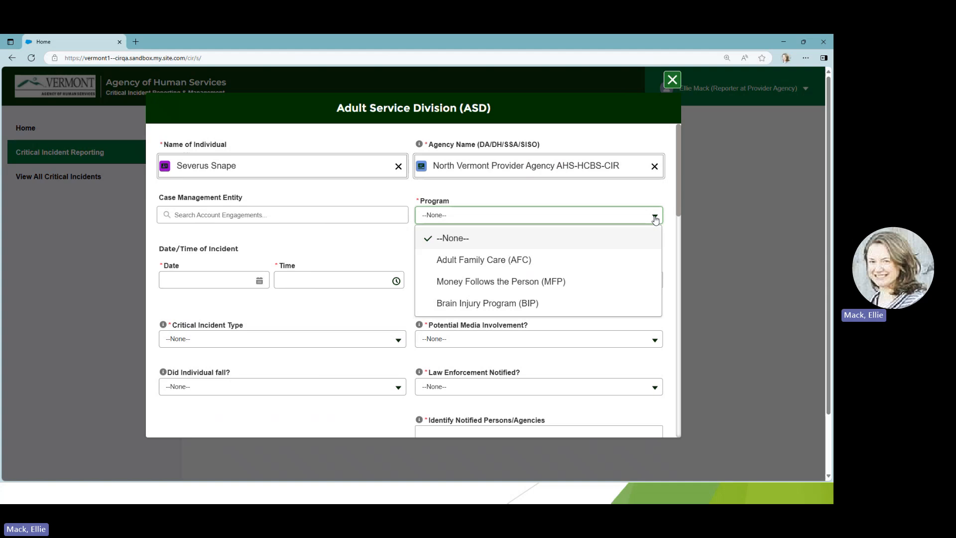
click(627, 259)
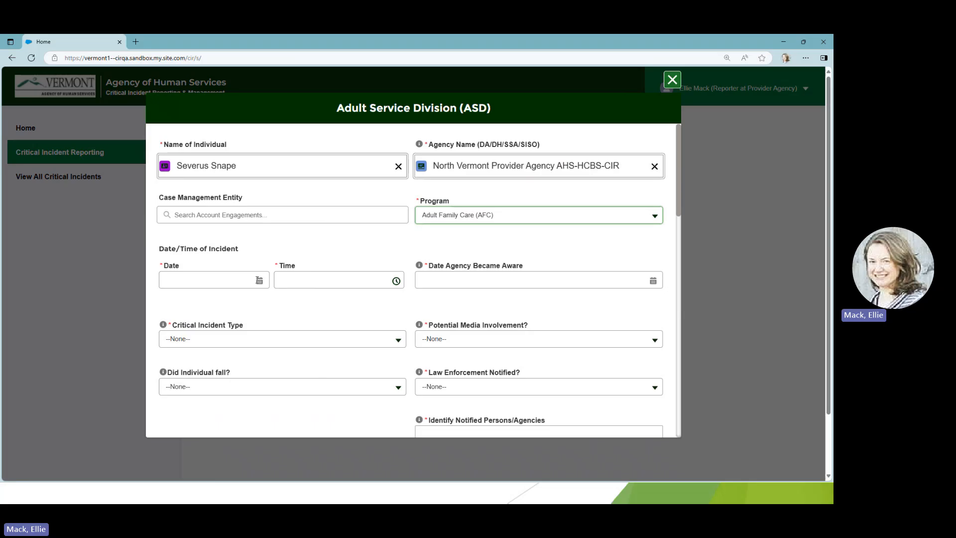
Set the incident date to Jun 23, 2025 and the incident time to 11:00 AM.
click(259, 281)
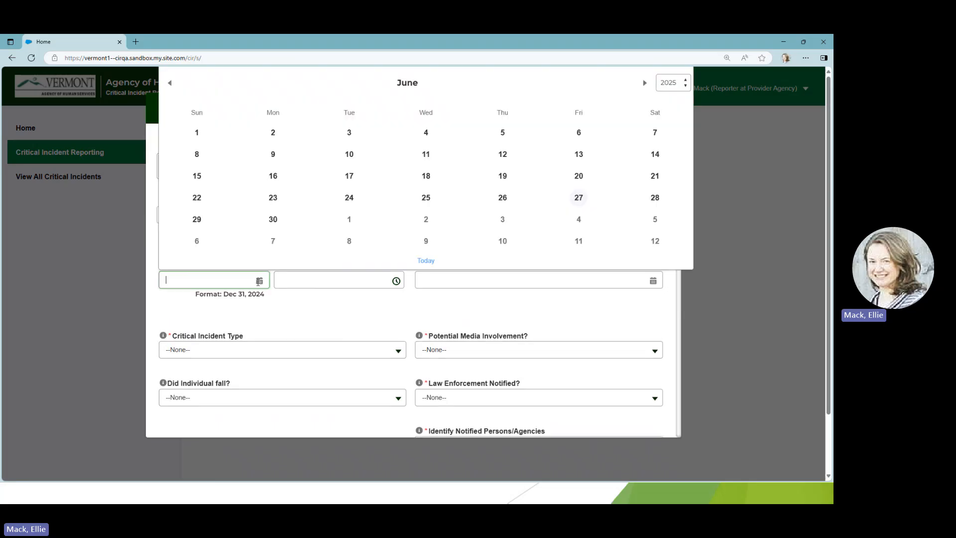
click(273, 199)
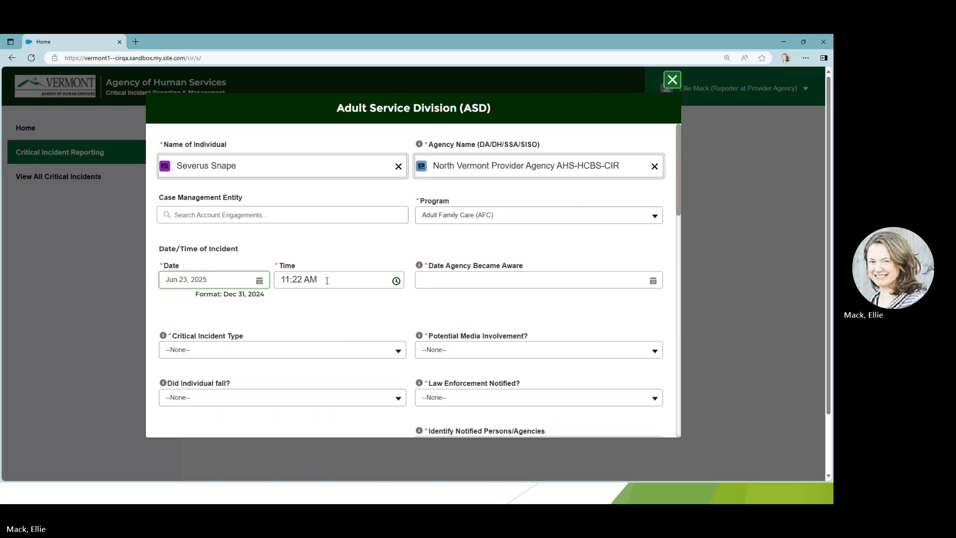
drag(325, 279, 275, 279)
text(11:00 AM)
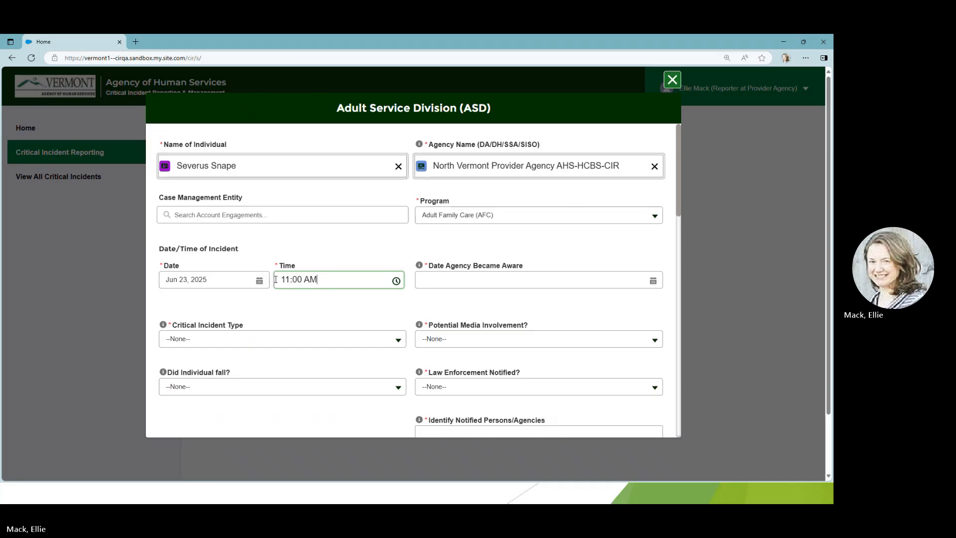
Set the date the agency became aware of the incident to Jun 24, 2025.
mouse_move(418, 268)
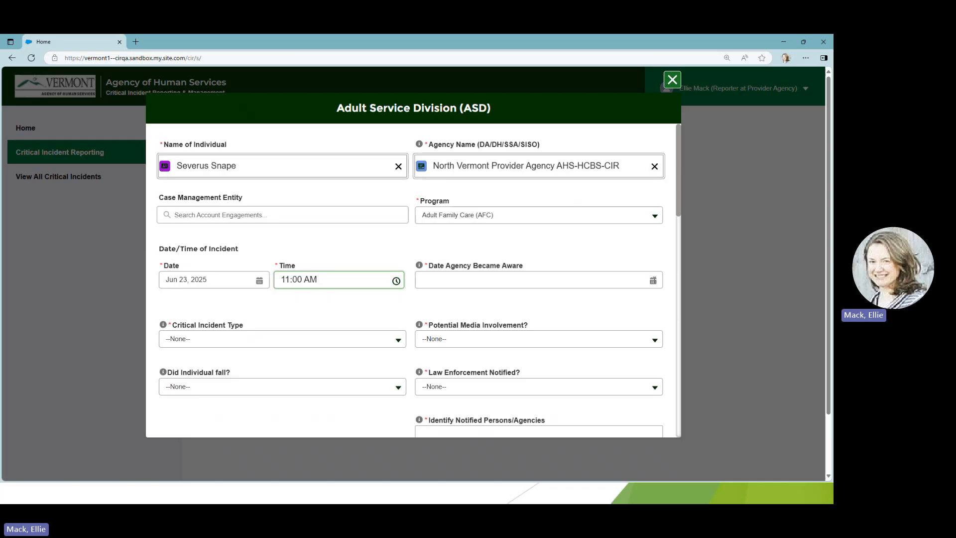
click(654, 279)
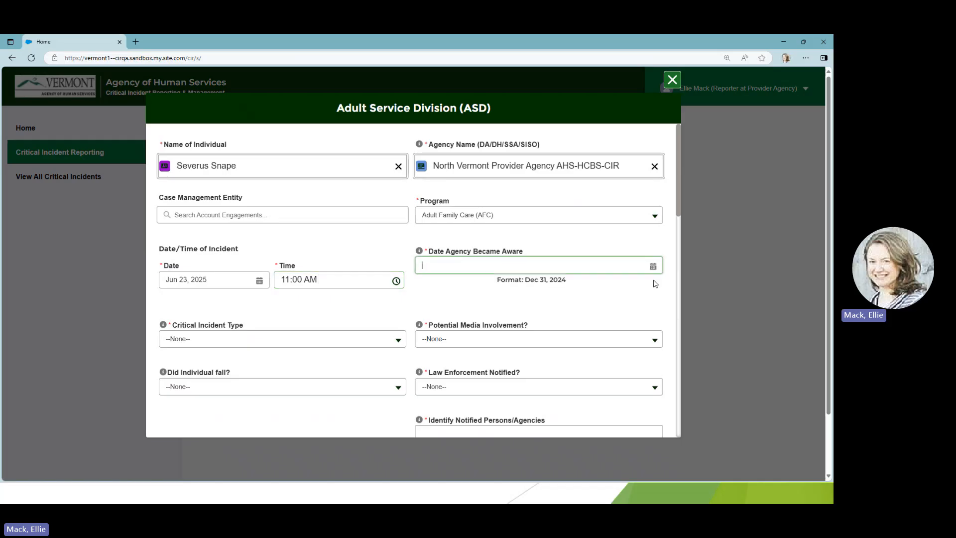
click(653, 280)
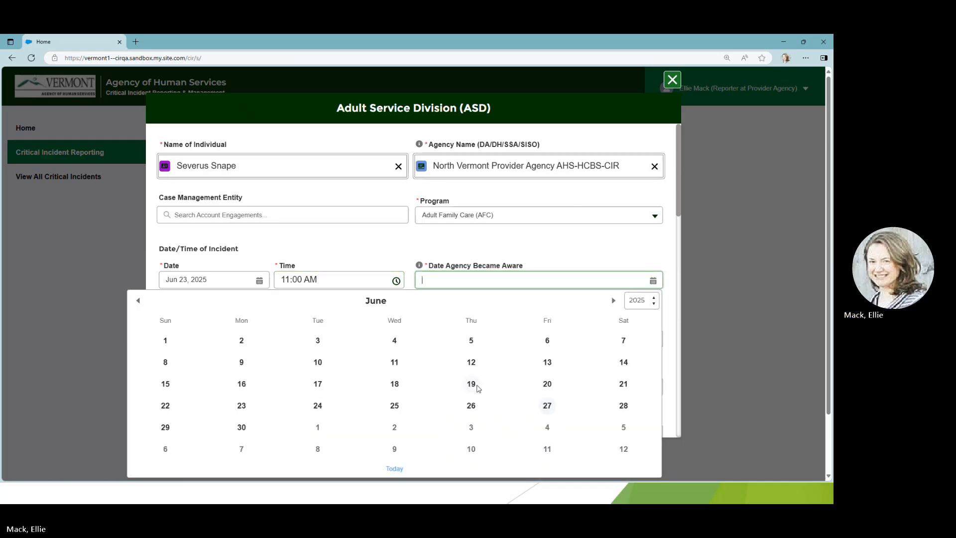
click(317, 409)
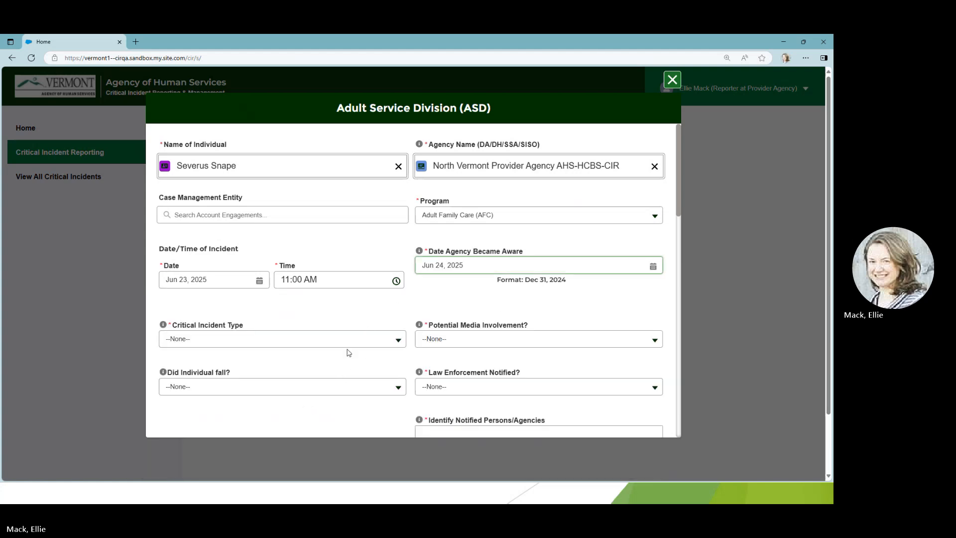
Set the critical incident type to Medical: Medication Error and potential media involvement to No.
mouse_move(163, 326)
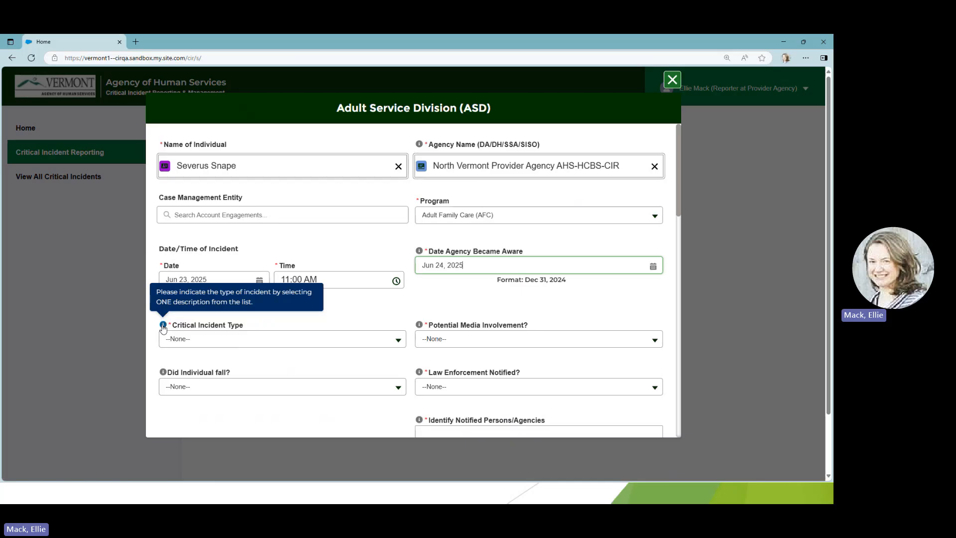
click(399, 343)
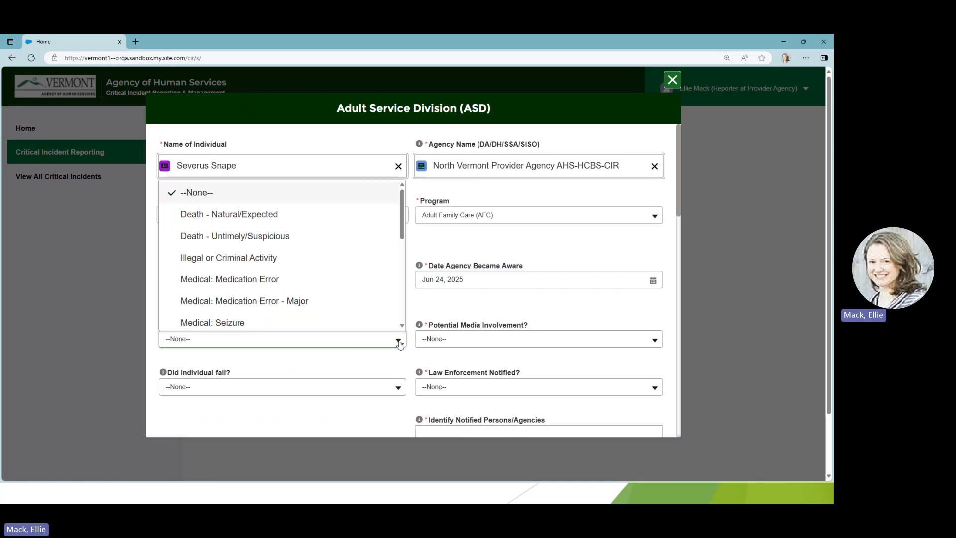
click(273, 284)
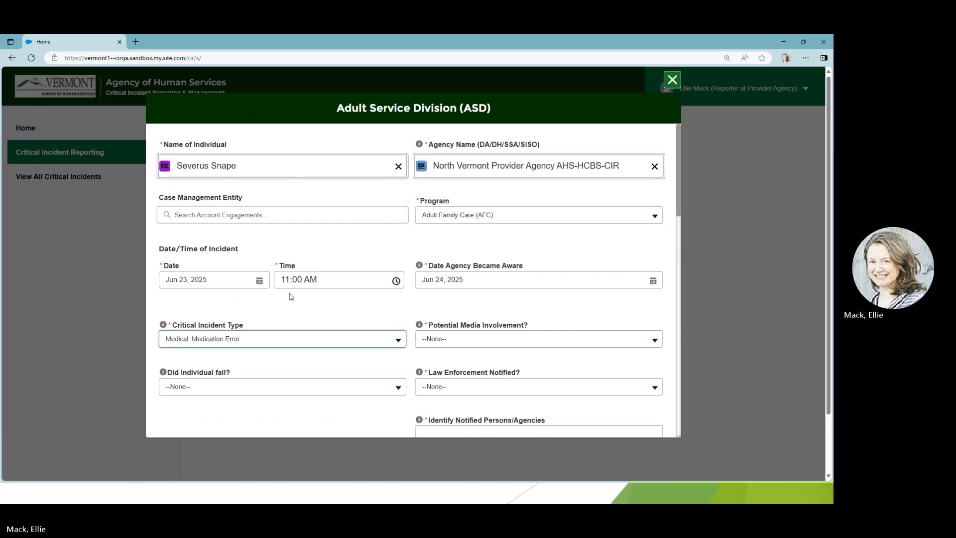
mouse_move(419, 327)
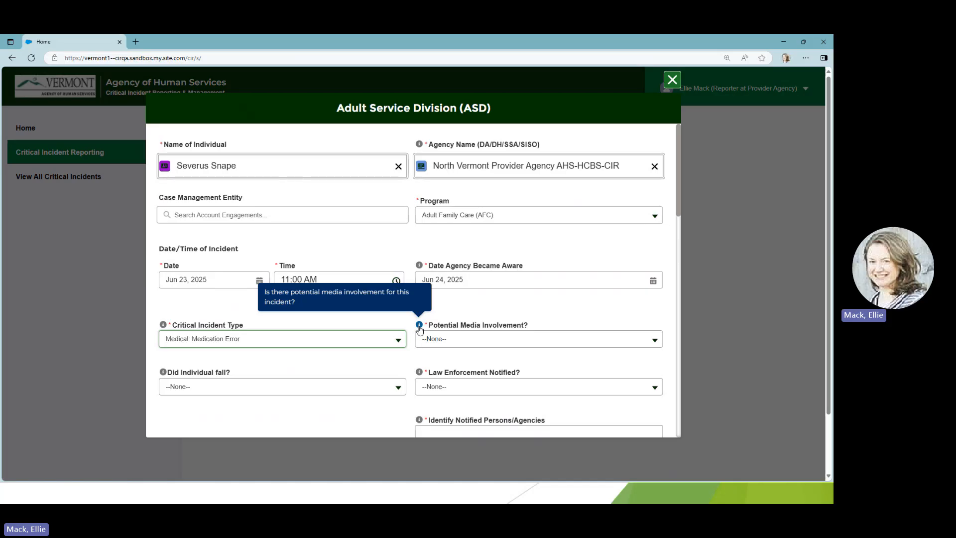
click(651, 341)
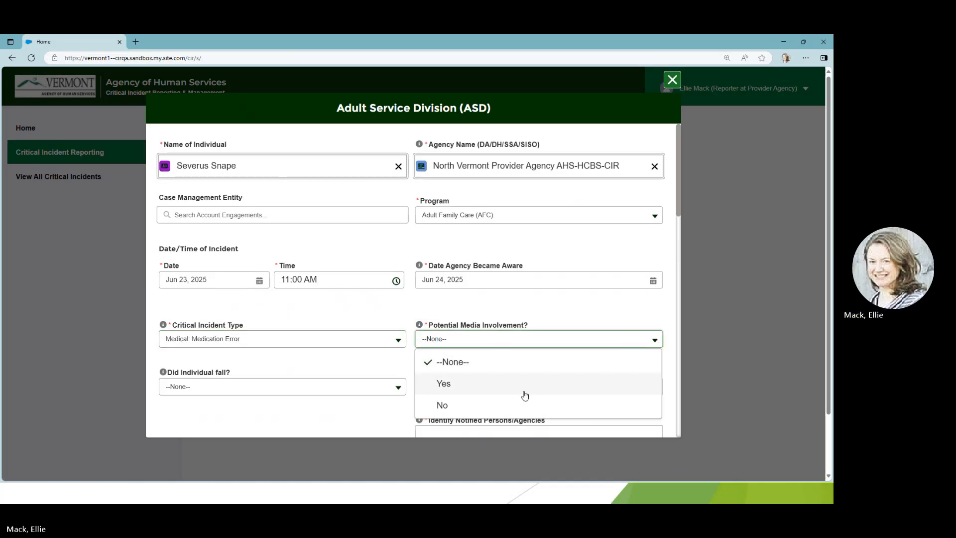
click(499, 406)
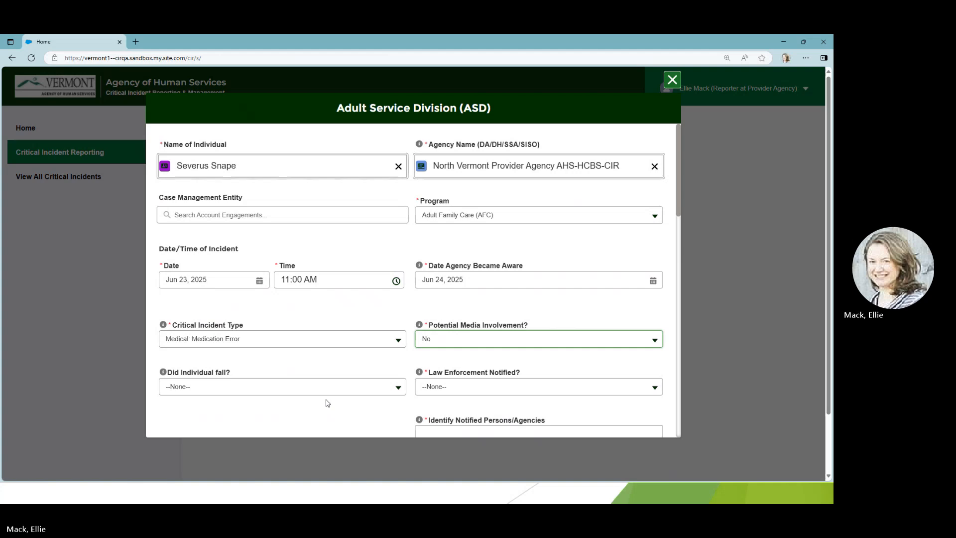
Set whether the individual fell to No and law enforcement notified to No.
scroll(326, 402, down, 1)
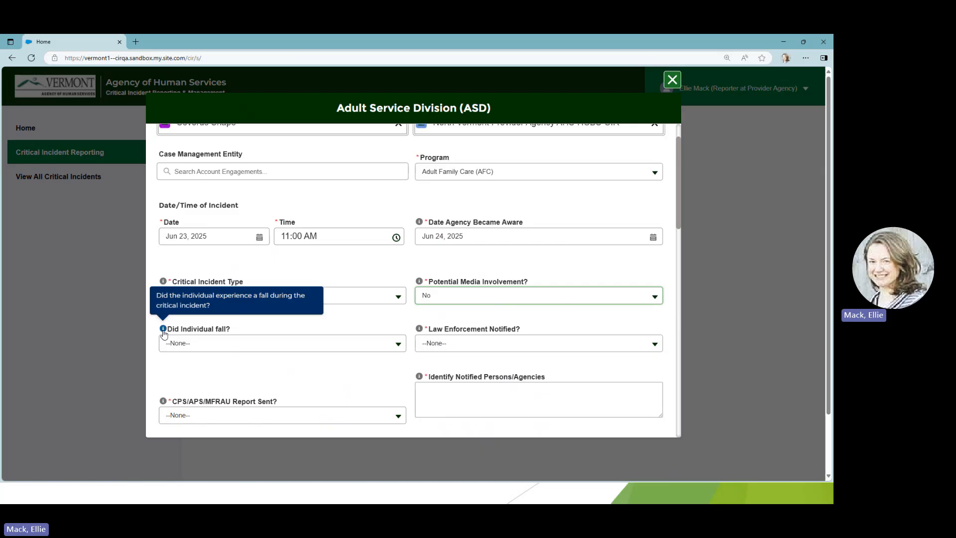
click(398, 343)
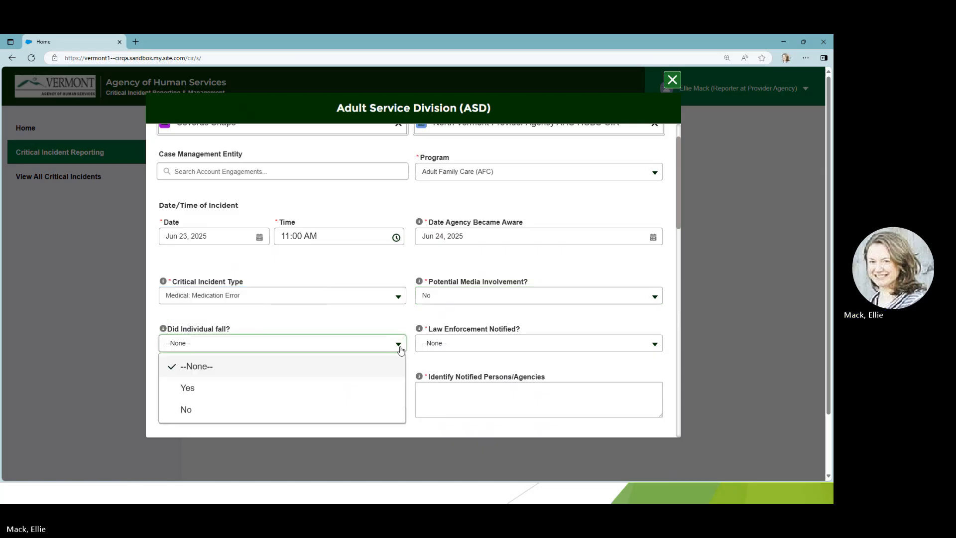
click(350, 410)
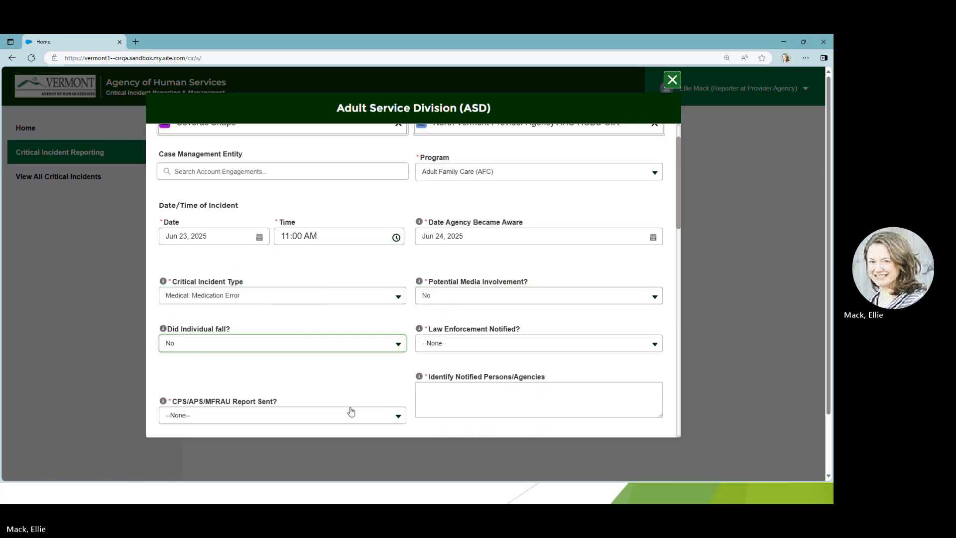
click(655, 345)
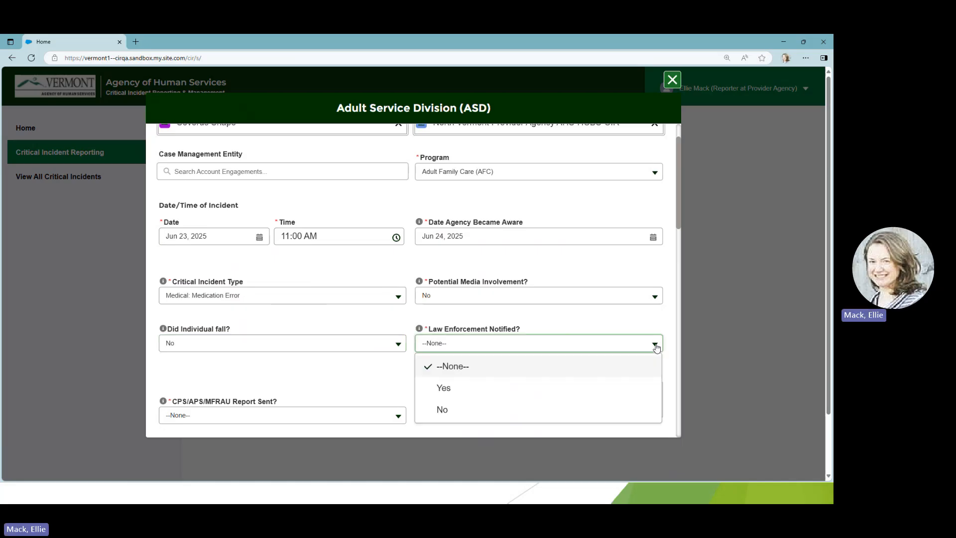
click(625, 412)
Set the CPS/APS/MFRAU report sent answer to No.
scroll(401, 341, down, 2)
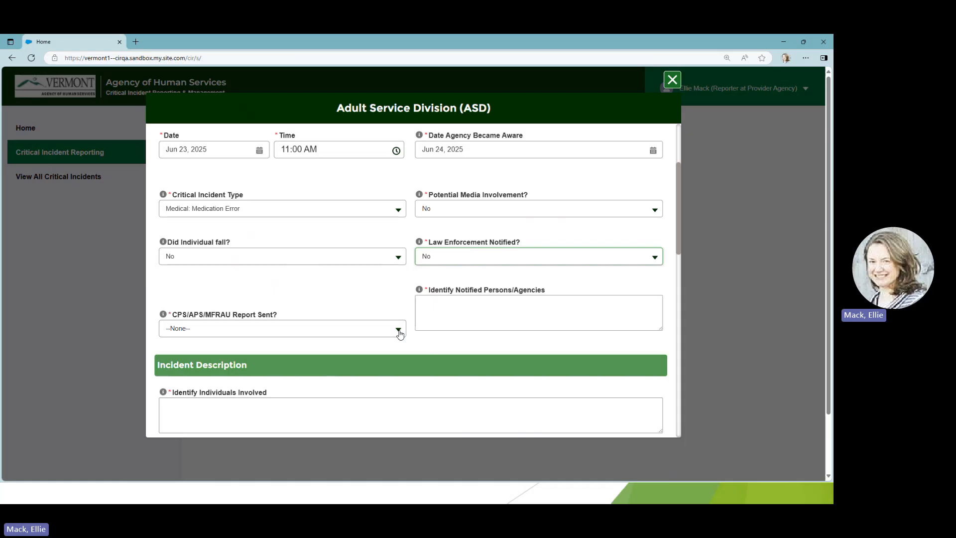
click(398, 331)
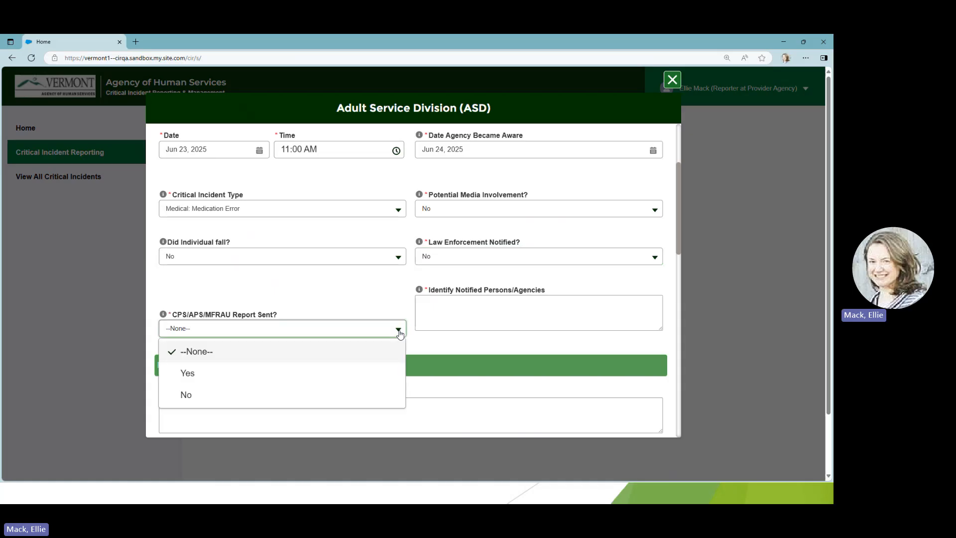
click(338, 398)
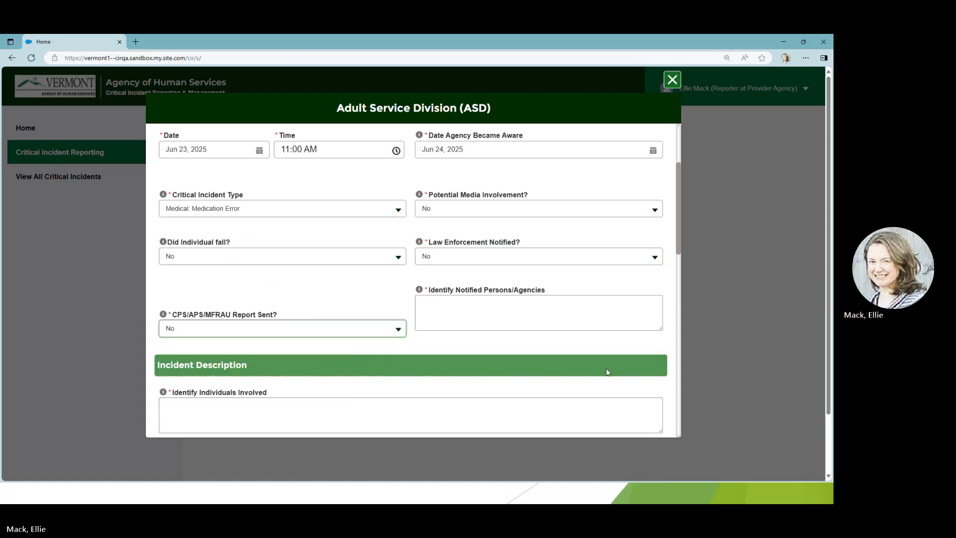
Enter N/A for the notified persons or agencies.
mouse_move(419, 290)
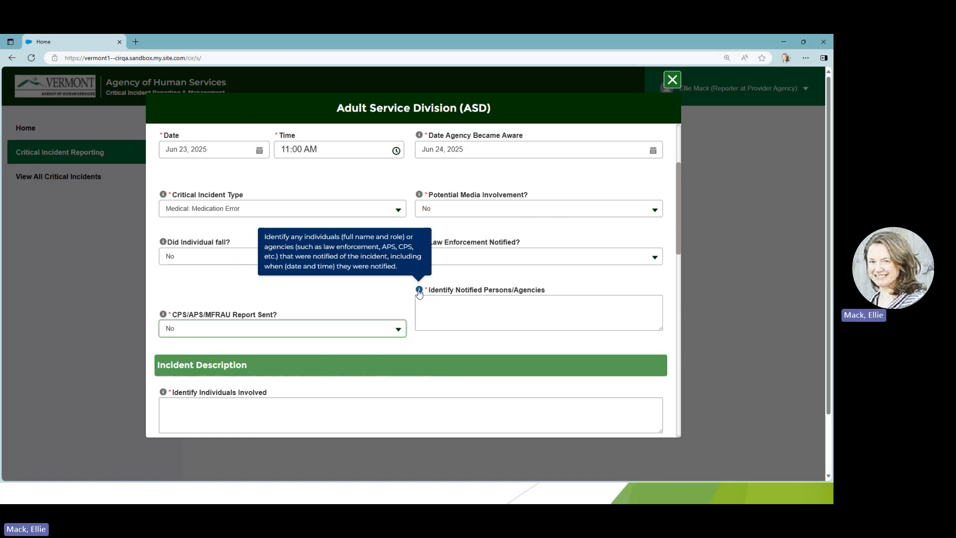
click(435, 310)
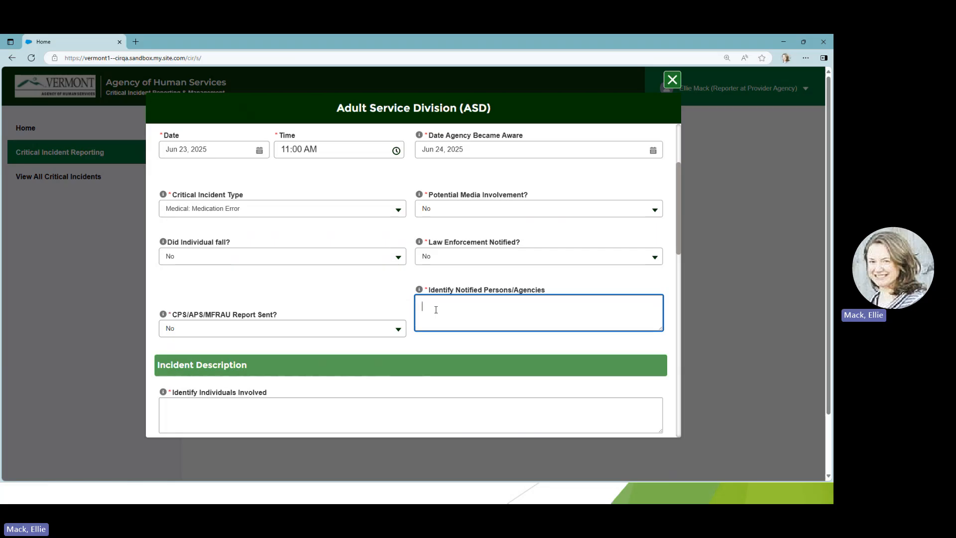
text(N/)
key(BackSpace)
text(A)
key(BackSpace)
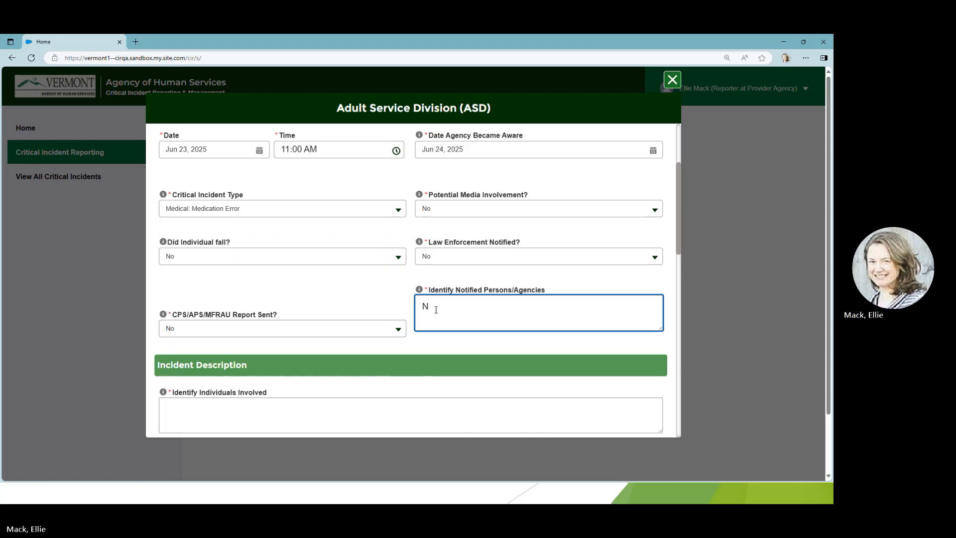
text(/A)
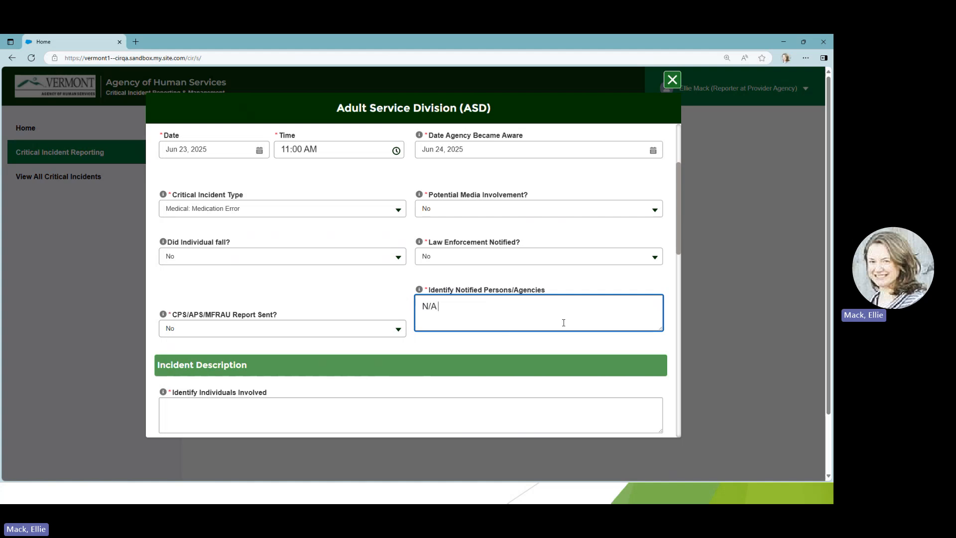
Identify the individual involved in the incident description by the title Nurse and the nurse's first name.
scroll(490, 322, down, 3)
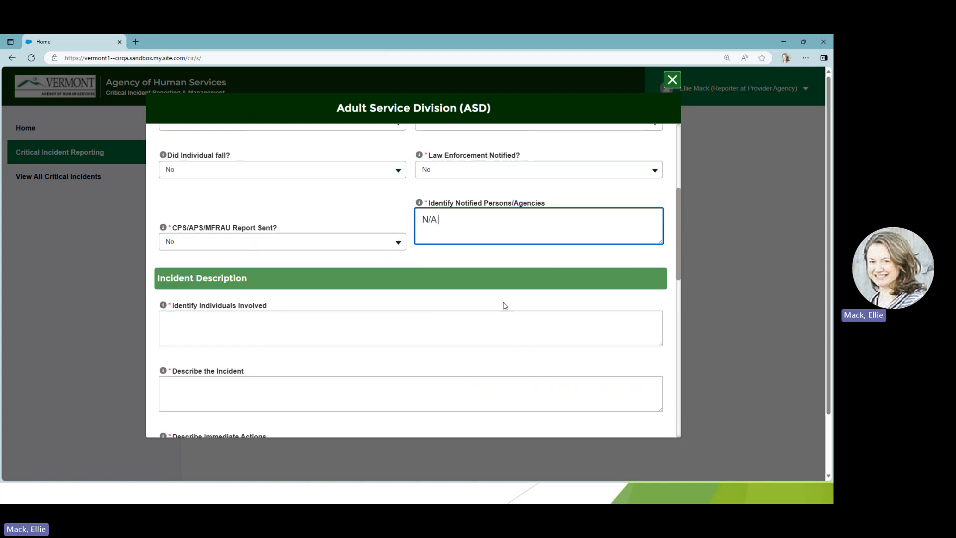
scroll(504, 305, down, 1)
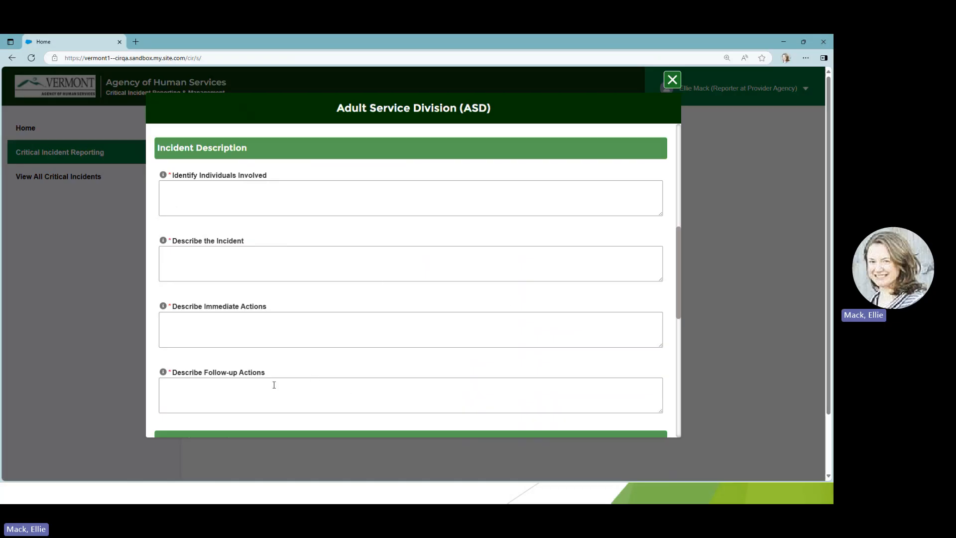
scroll(166, 180, down, 1)
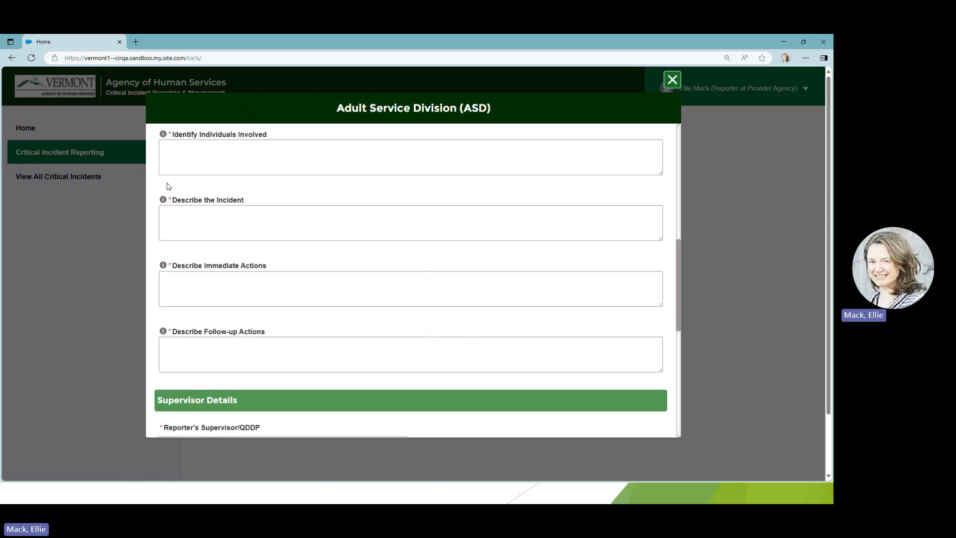
scroll(170, 187, up, 1)
mouse_move(164, 177)
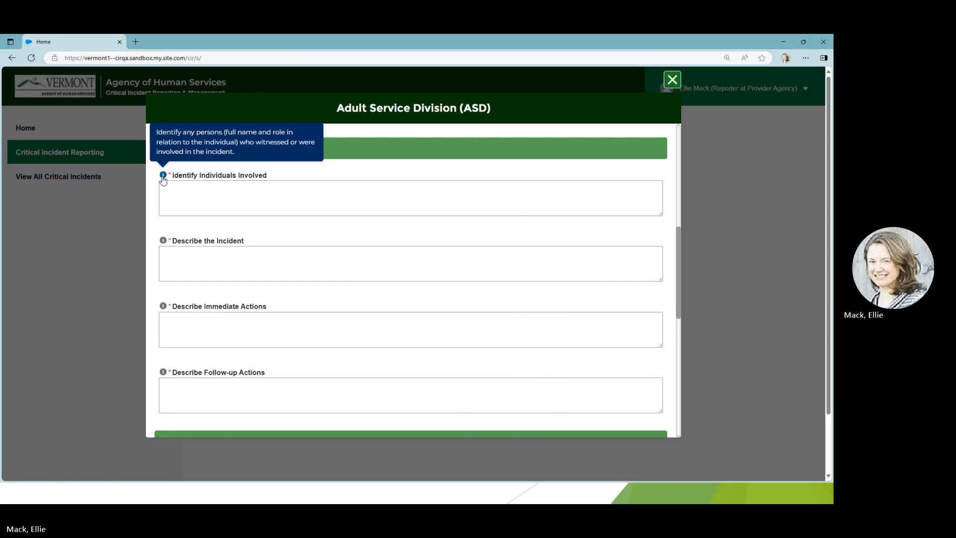
click(170, 188)
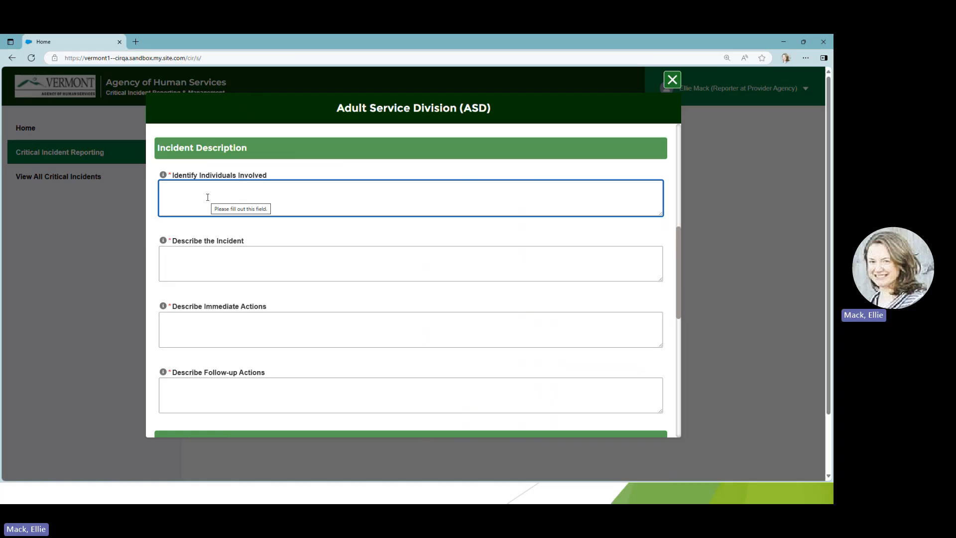
text(Nurse )
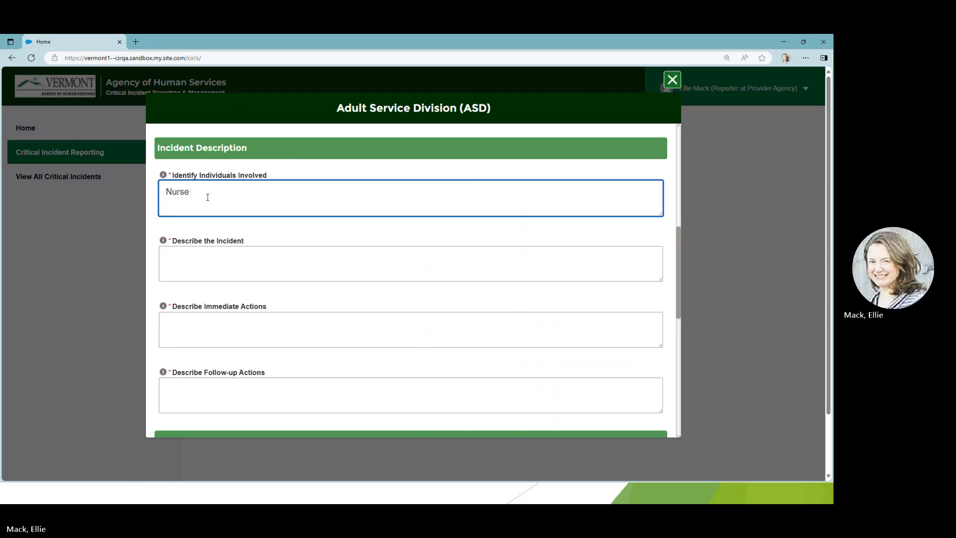
text(Helen)
key(Tab)
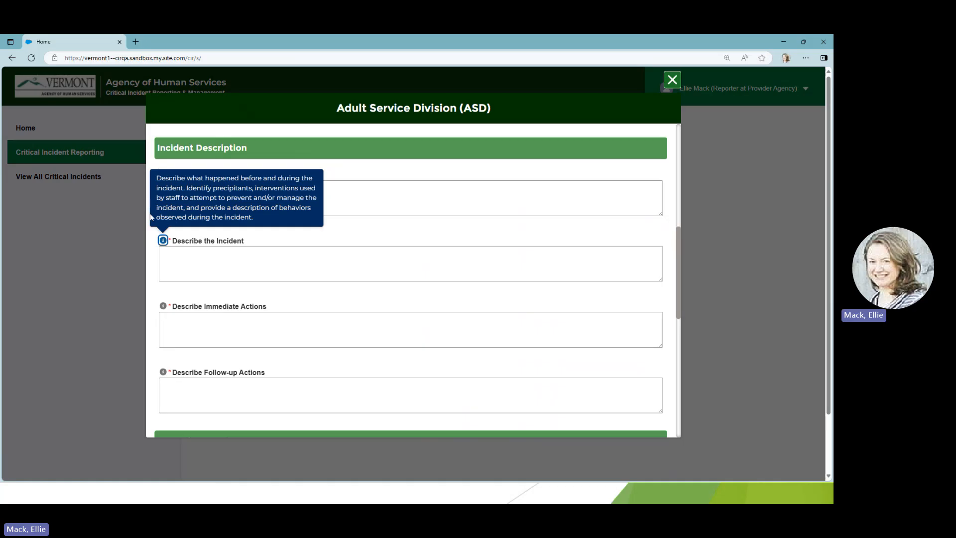
Describe the incident: "Wrong medication was given during normal time.", adding that the individual, referred to by first name, became sick.
click(167, 259)
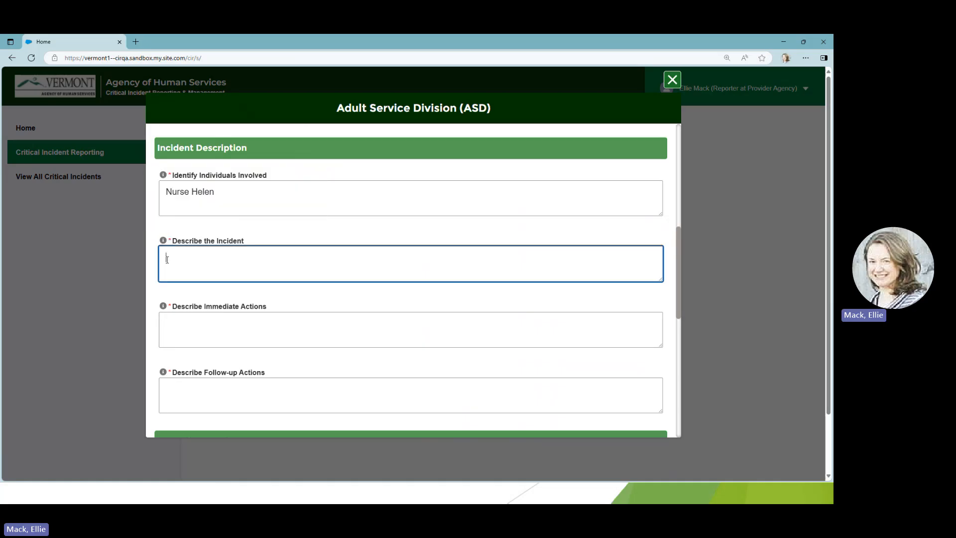
text(W)
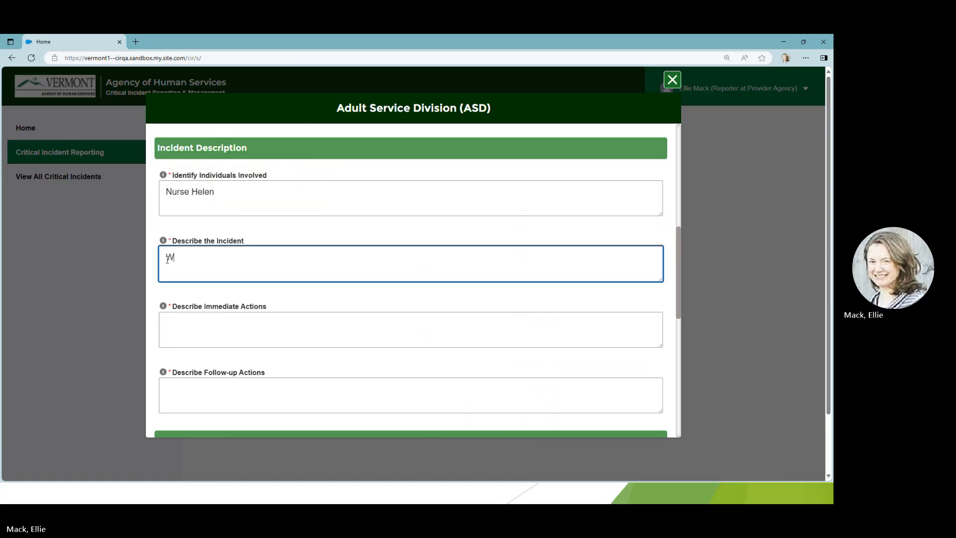
text(rong medication was given d)
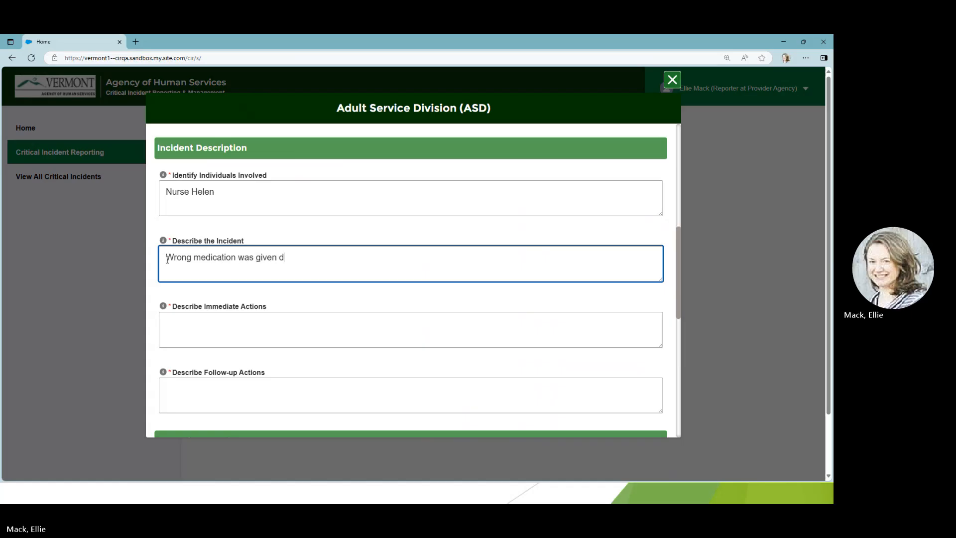
text(uring normal time. Severus becase sick)
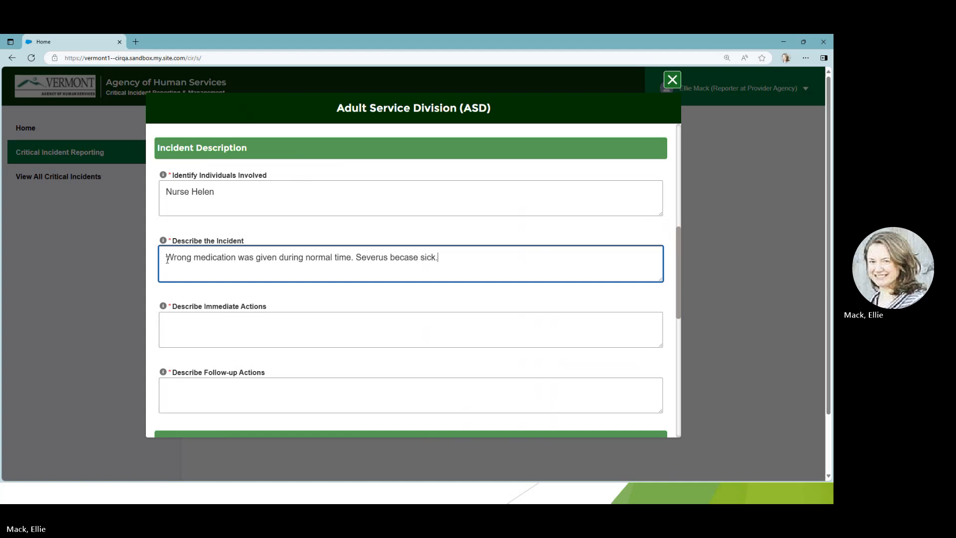
text(.)
key(BackSpace)
key(BackSpace)
key(BackSpace)
key(BackSpace)
key(BackSpace)
key(BackSpace)
key(BackSpace)
key(BackSpace)
text(me sick.)
Describe the immediate actions, stating that the individual, referred to by first name, was taken to the ER.
click(163, 306)
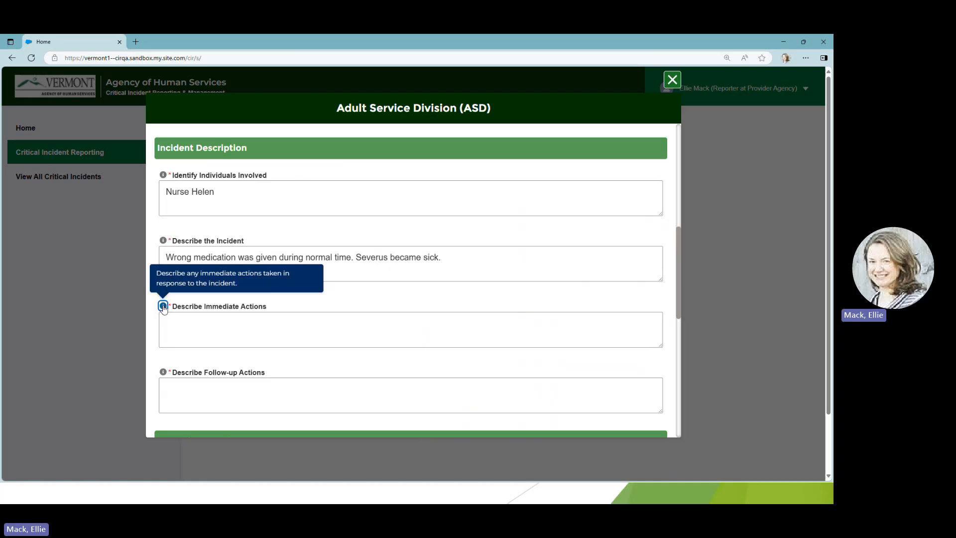
click(169, 322)
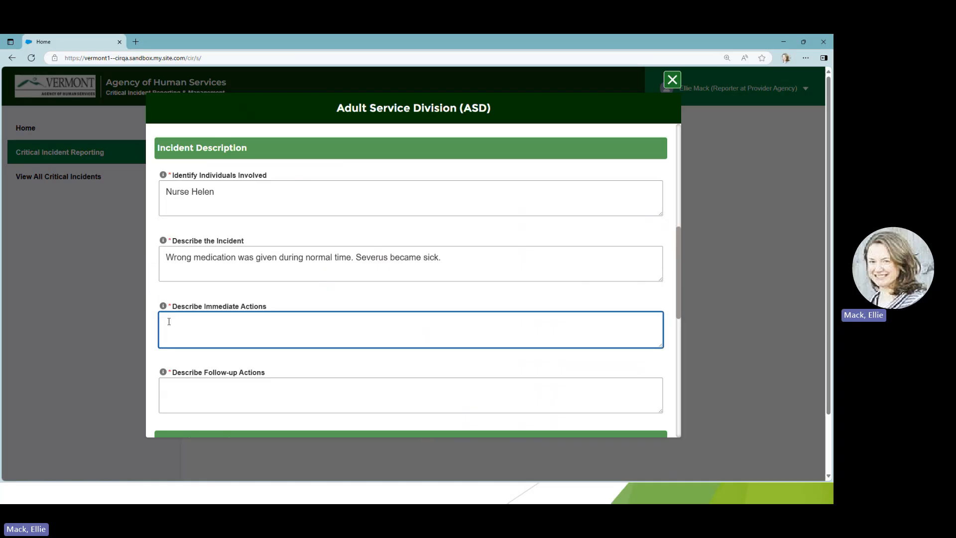
text(Severu)
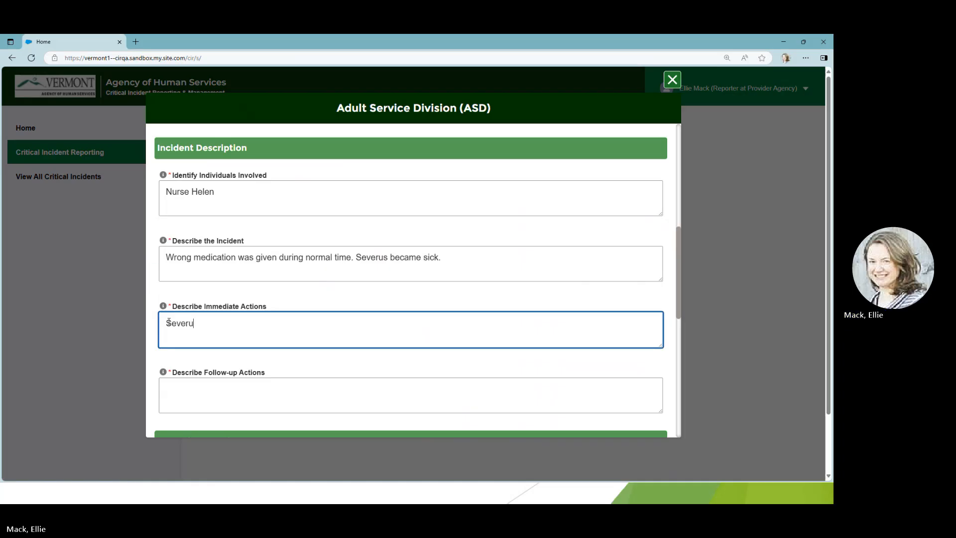
text(s was taken to the ER.)
key(Tab)
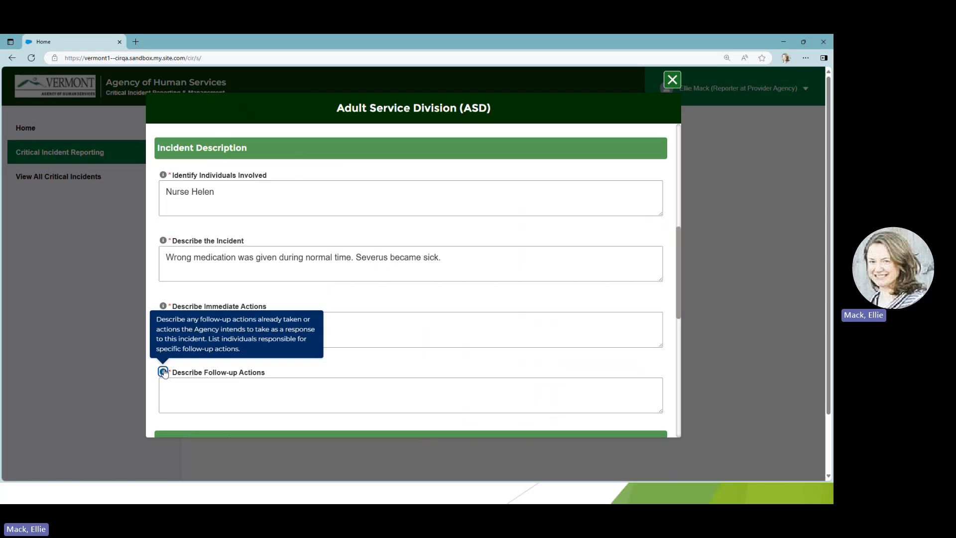
Describe the follow-up actions as "Our director provided a re-training event for medication distribution.".
click(171, 388)
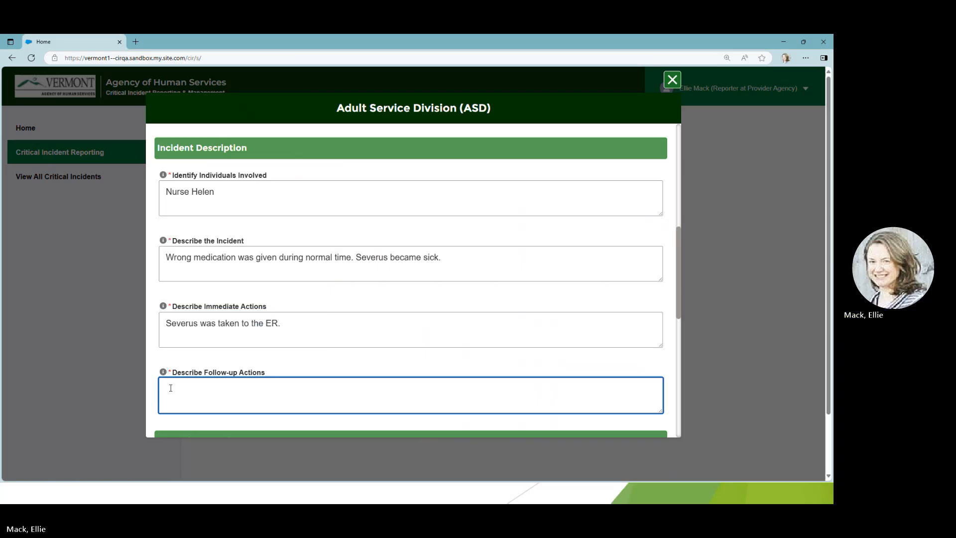
text(Cur director provided a re-training even)
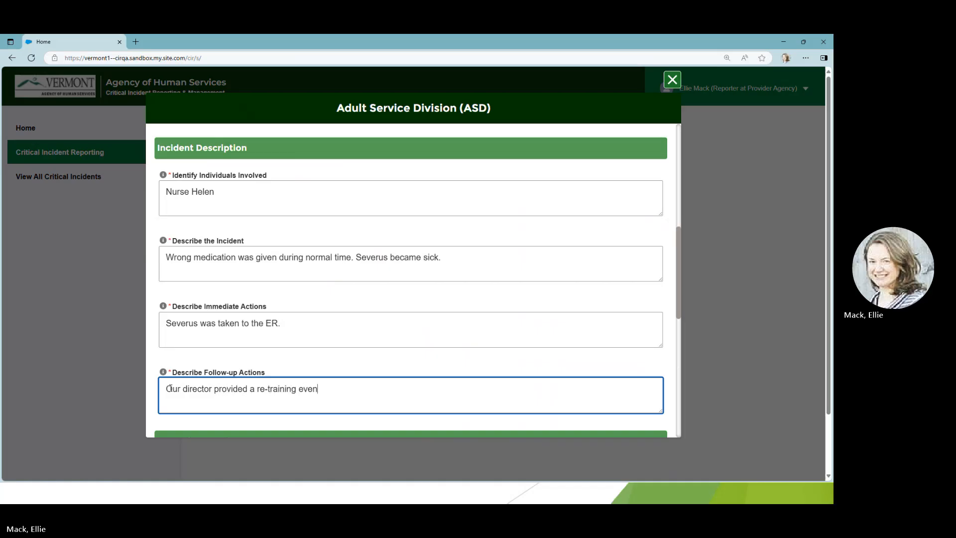
text(t for medication distribution.)
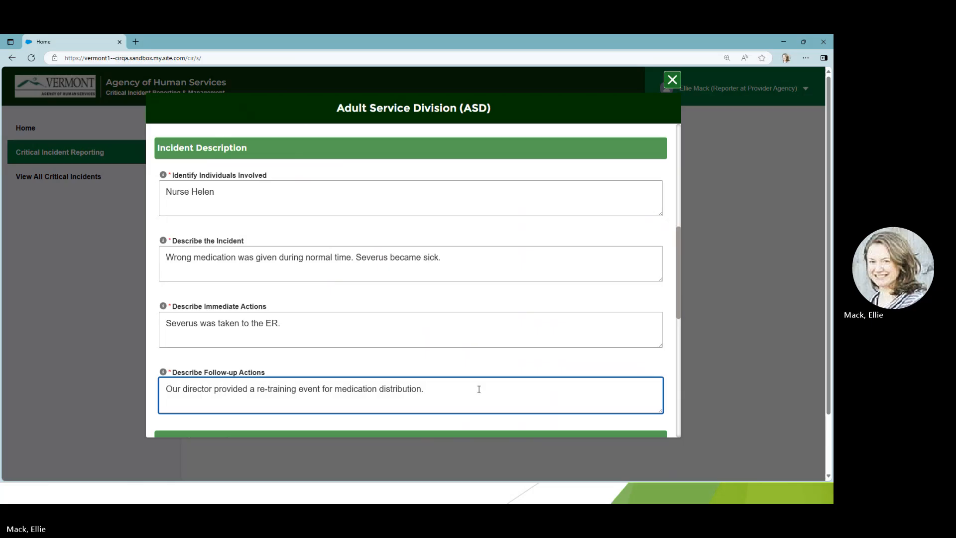
Find the reporter's supervisor/QDDP by first name and assign the contact marked Reporter at Provider Agency.
scroll(480, 386, down, 3)
scroll(481, 382, down, 2)
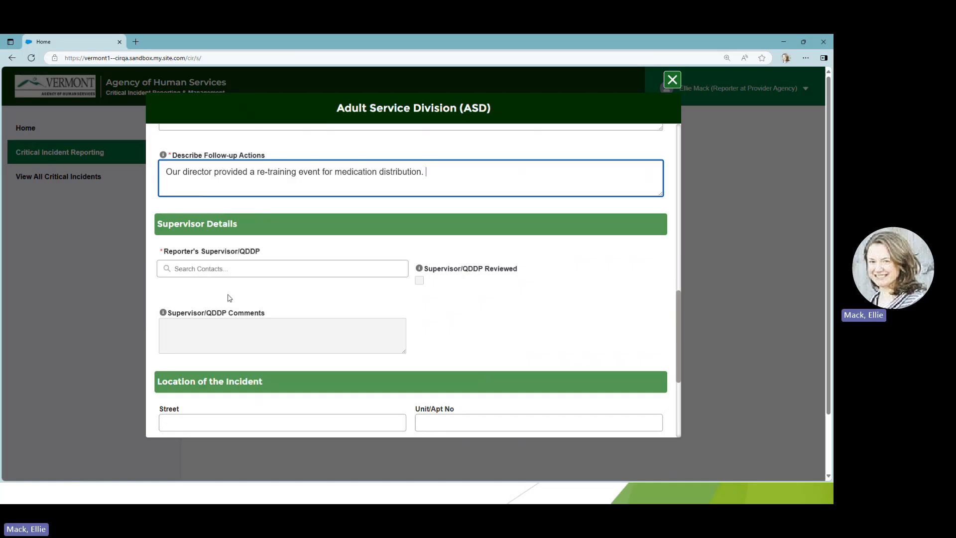
click(167, 269)
text(E)
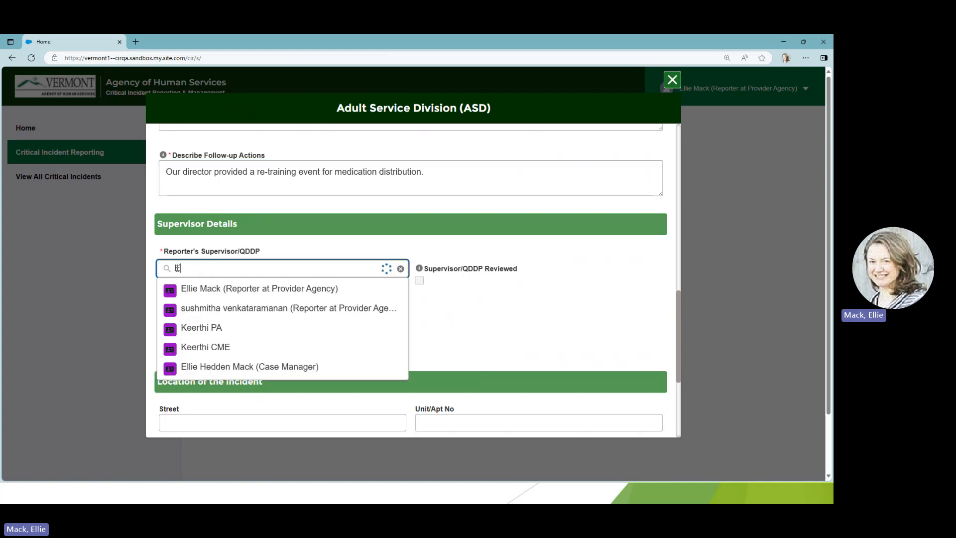
text(llie)
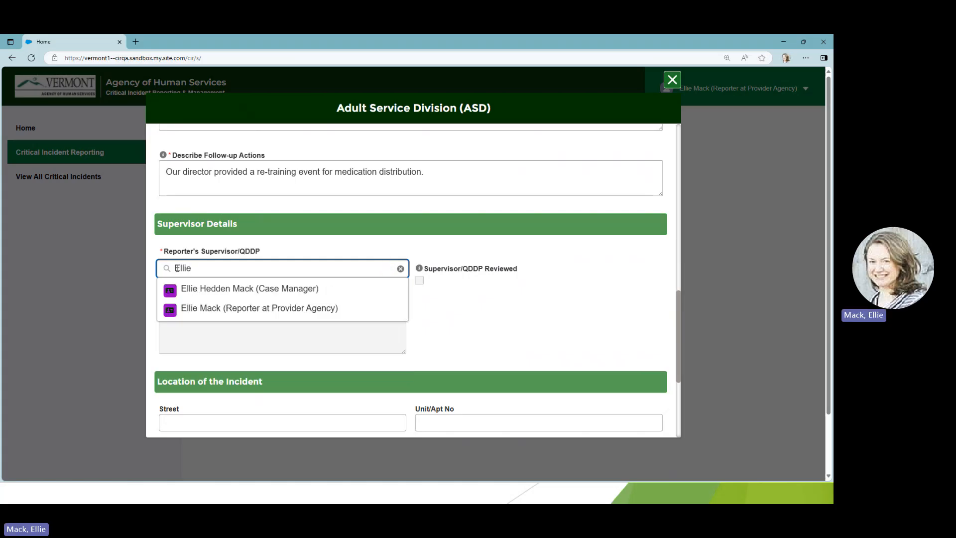
click(200, 311)
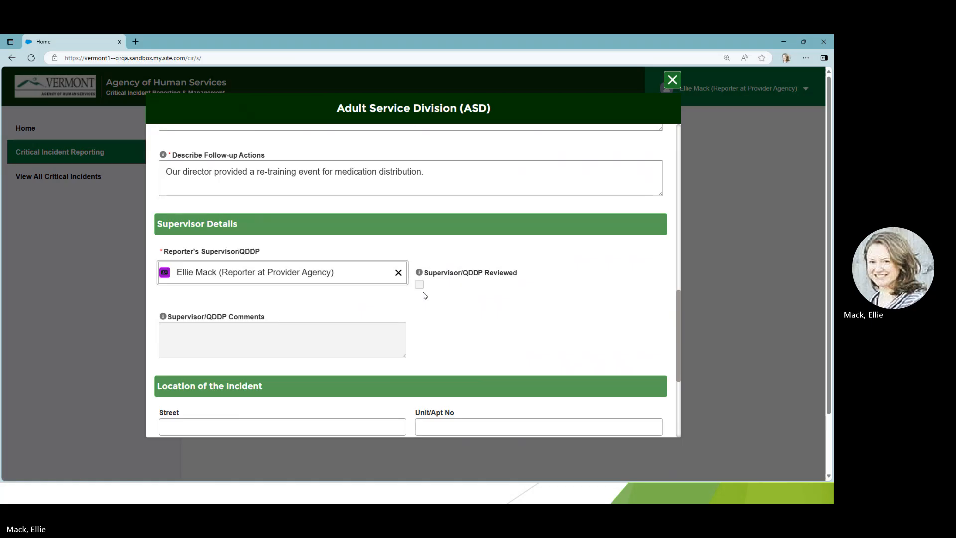
scroll(464, 341, down, 3)
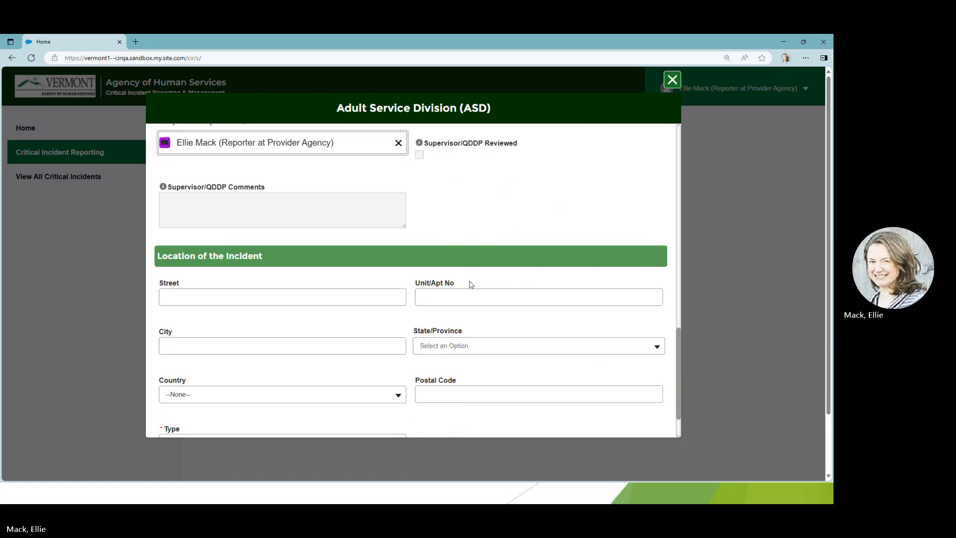
Enter the street address for the location of the incident, leaving the unit number empty.
scroll(471, 284, down, 3)
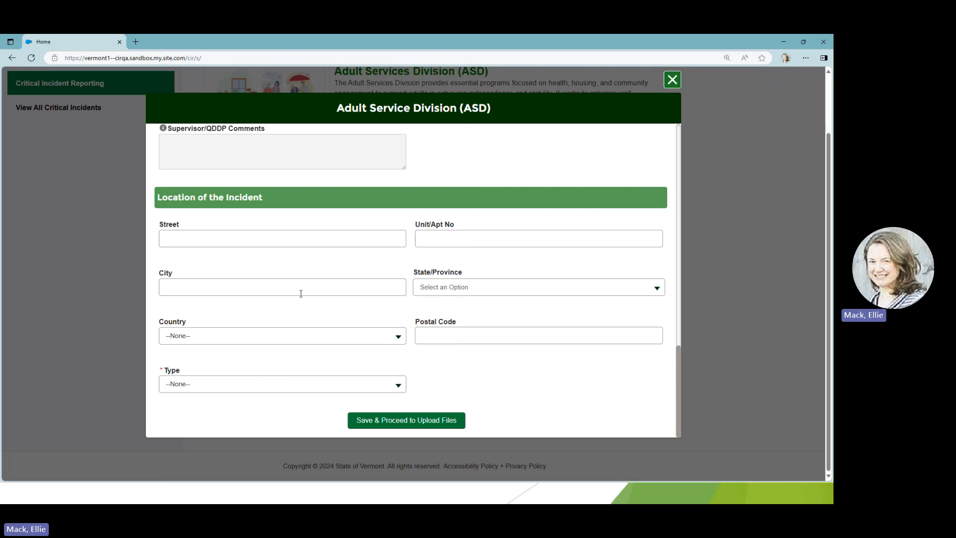
click(191, 240)
text(123)
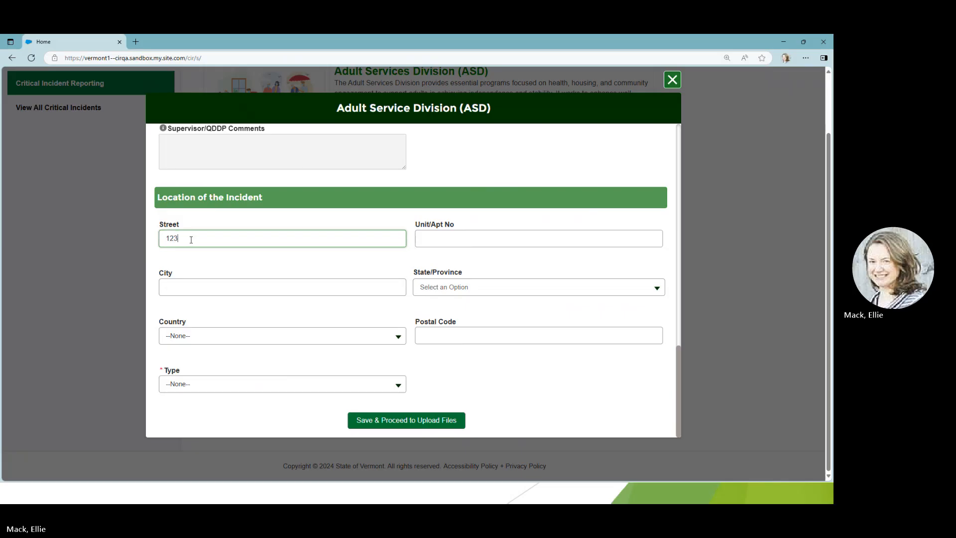
text( Hogwarts Way)
key(Tab)
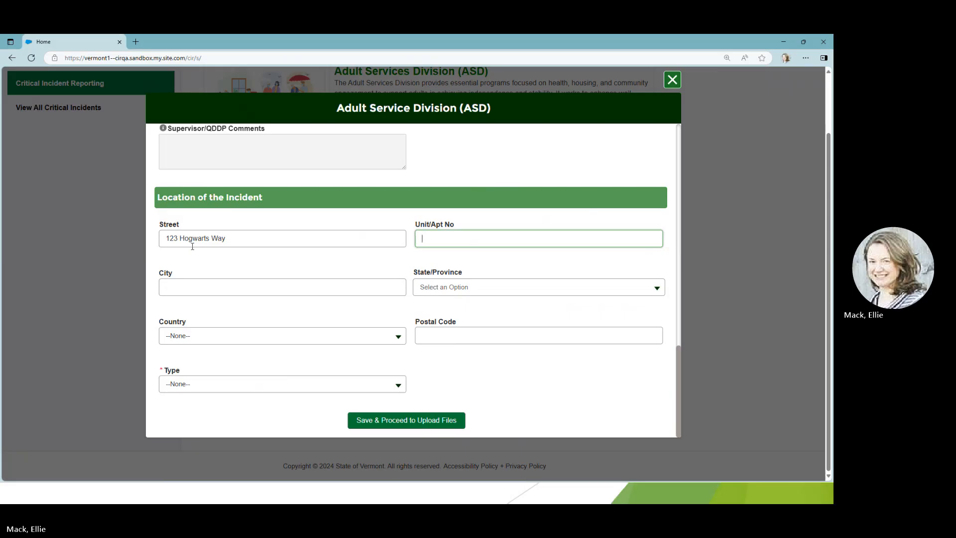
Fill in the city of the incident location and select Vermont VT as the state.
click(189, 294)
text(Bur)
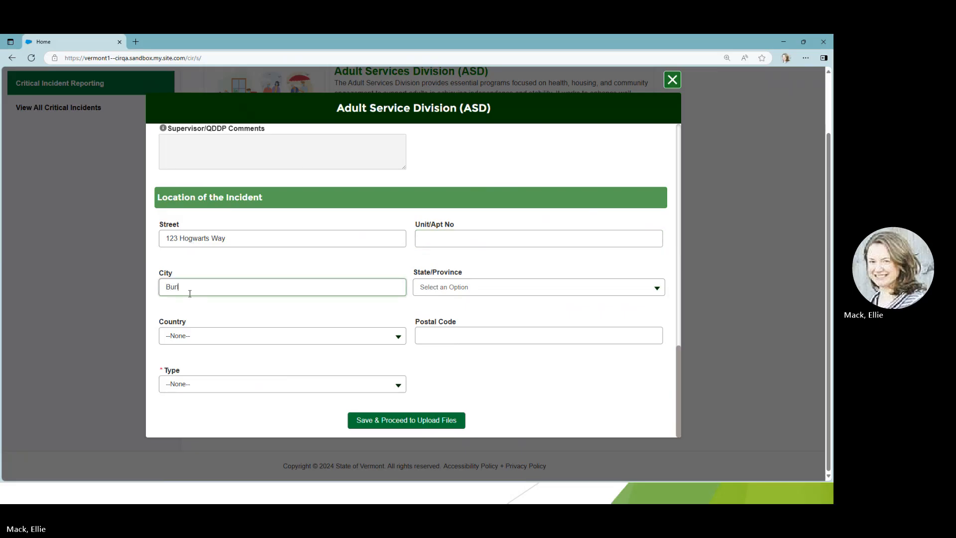
text(lington)
key(Tab)
key(v)
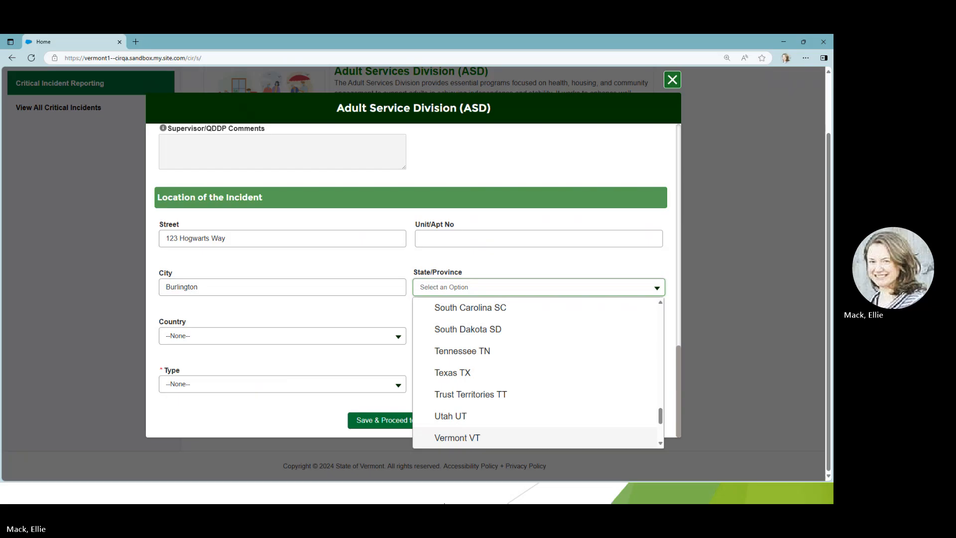
click(472, 445)
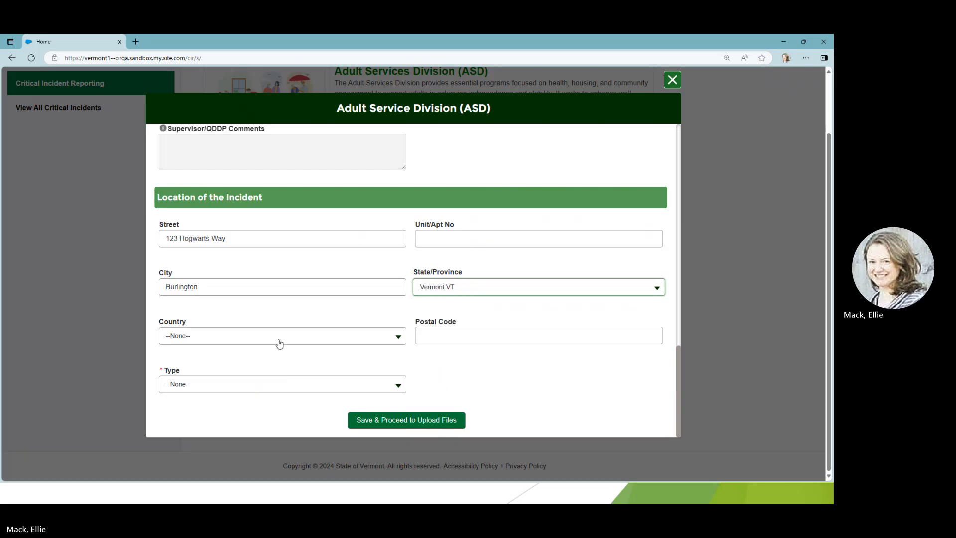
Enter the postal code of the incident location, correcting its last two digits.
click(425, 332)
text(05446)
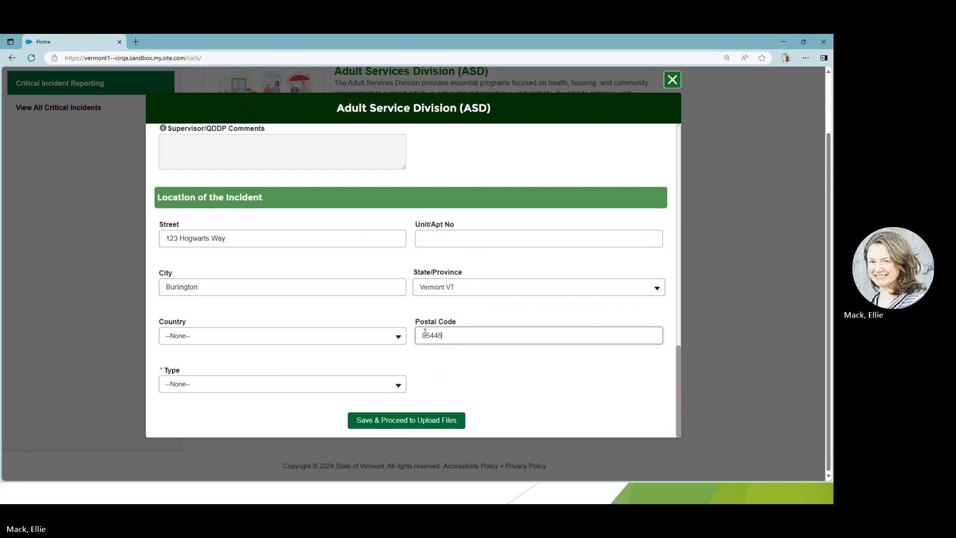
key(BackSpace)
key(BackSpace)
text(01)
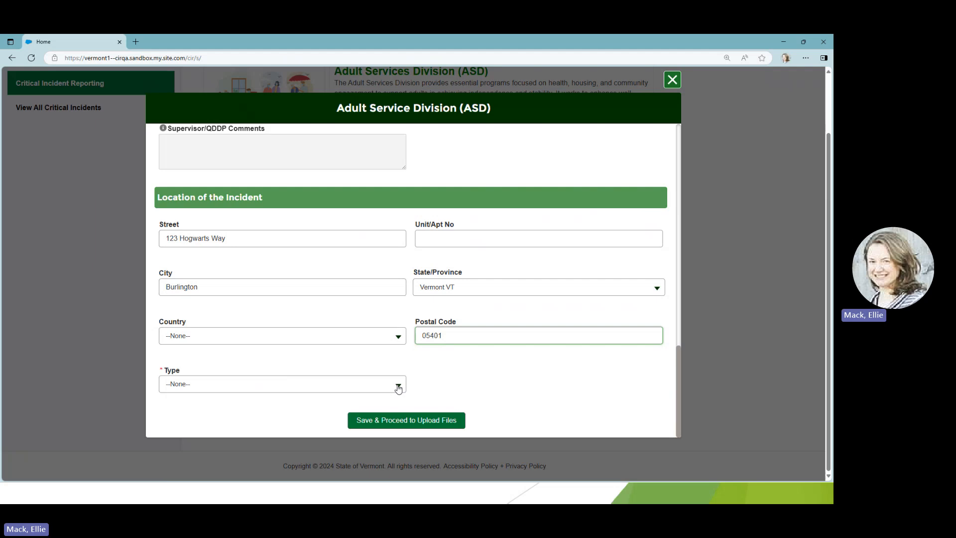
Set the location type to Day Center and save the report to proceed to file upload.
click(398, 387)
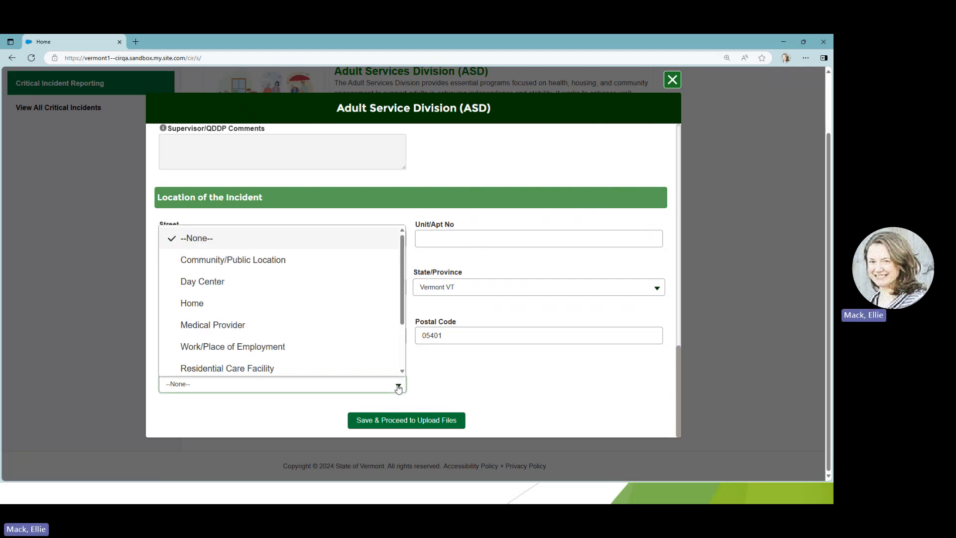
click(349, 281)
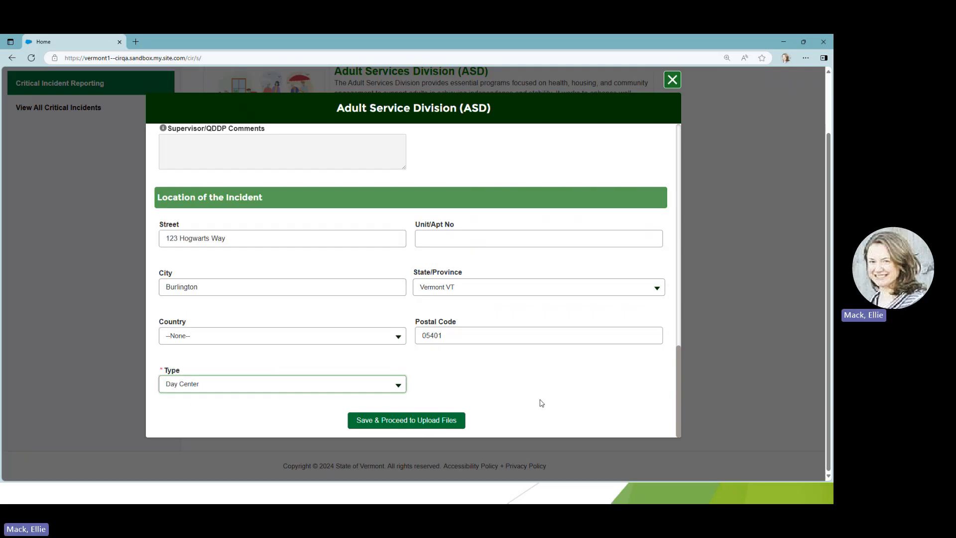
click(406, 420)
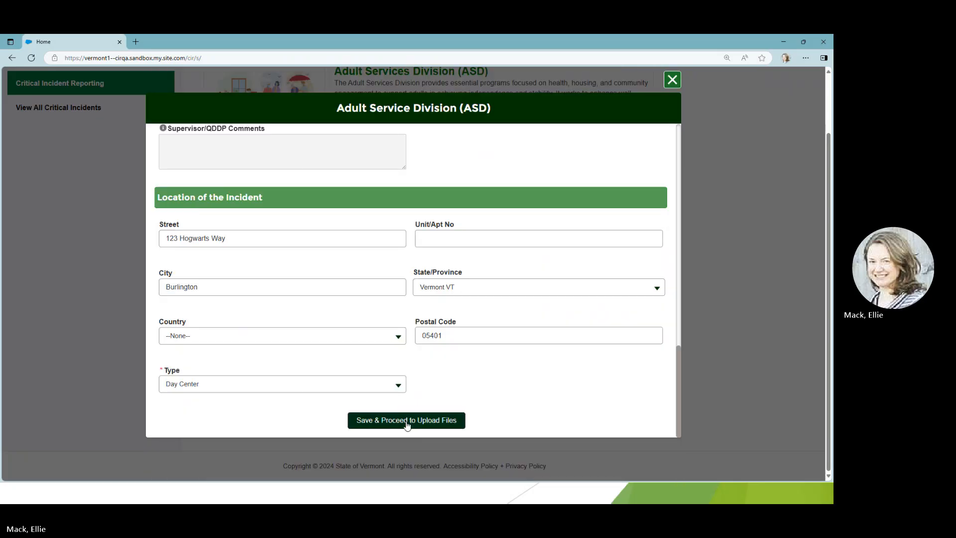
click(407, 424)
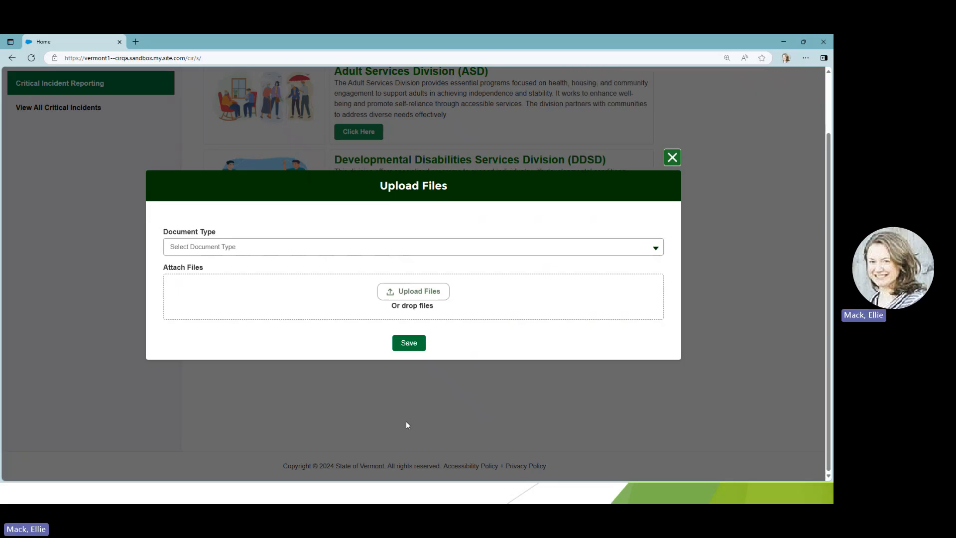
Upload DDSD_TEST_DOCUMENT_May2025.pdf with document type Other and save the attachment to the incident.
click(655, 248)
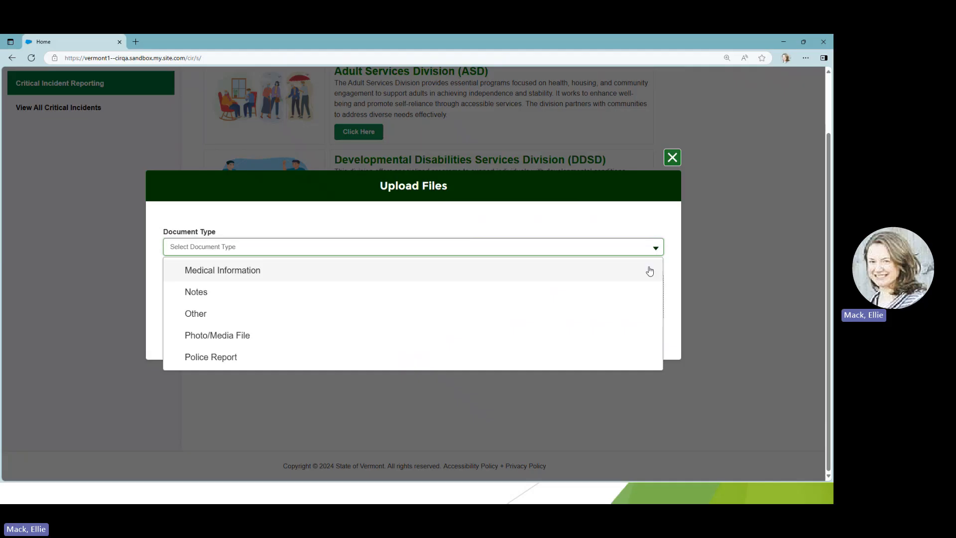
click(632, 322)
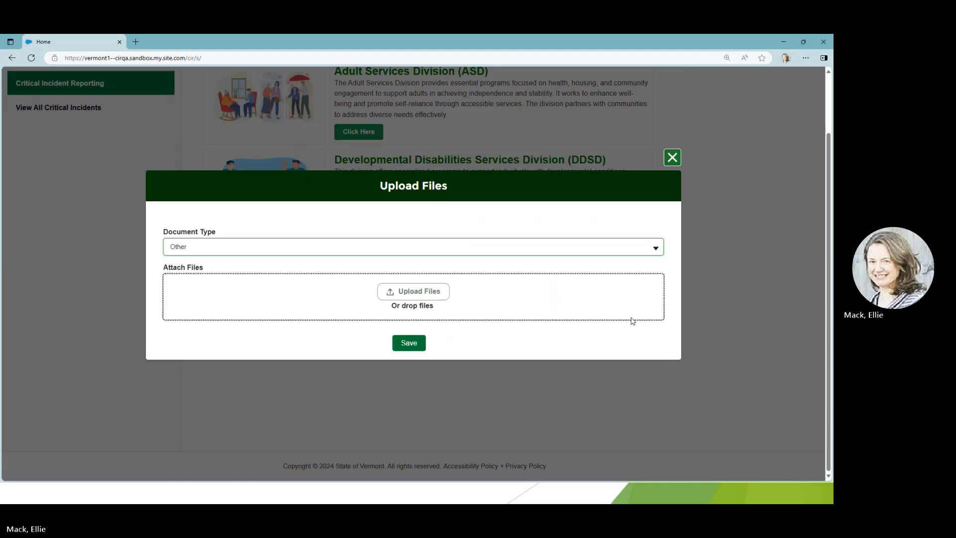
click(410, 296)
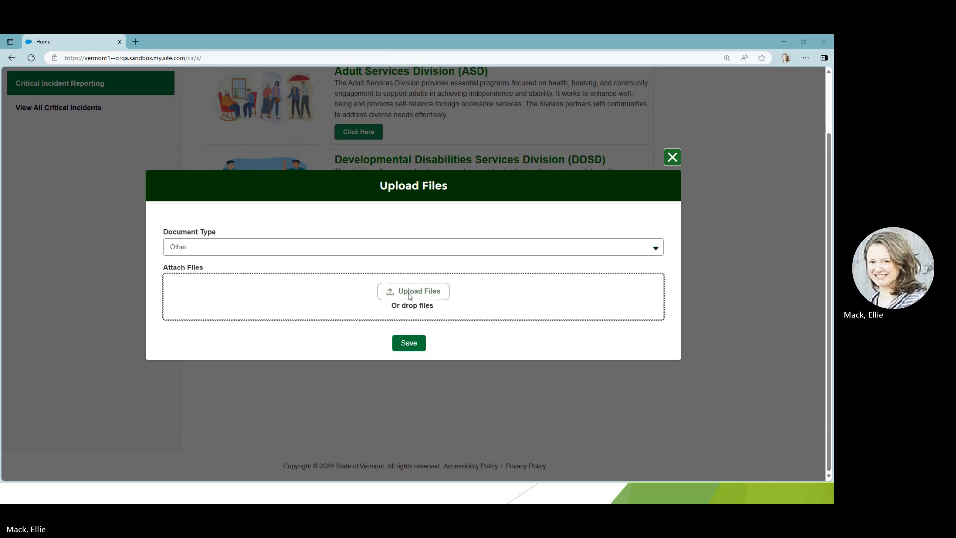
click(148, 118)
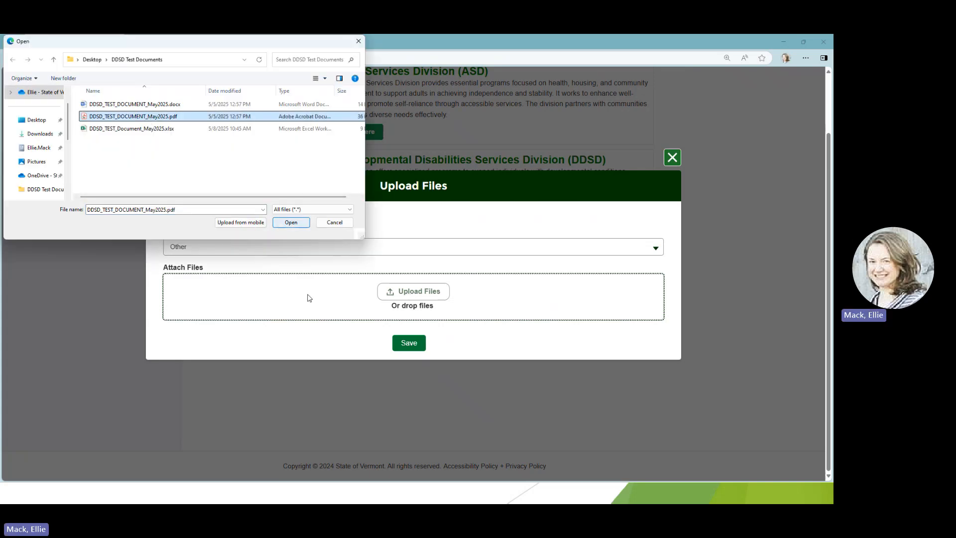
click(293, 223)
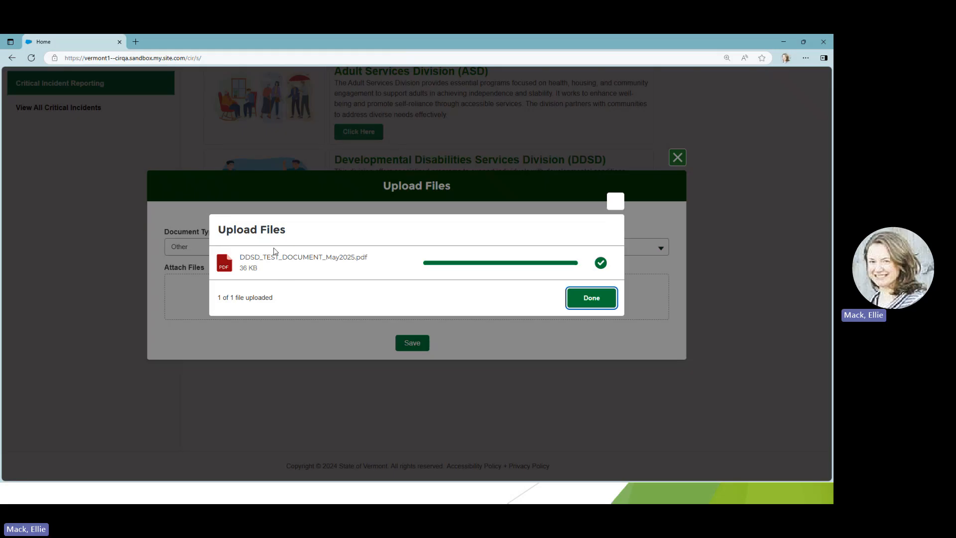
click(600, 302)
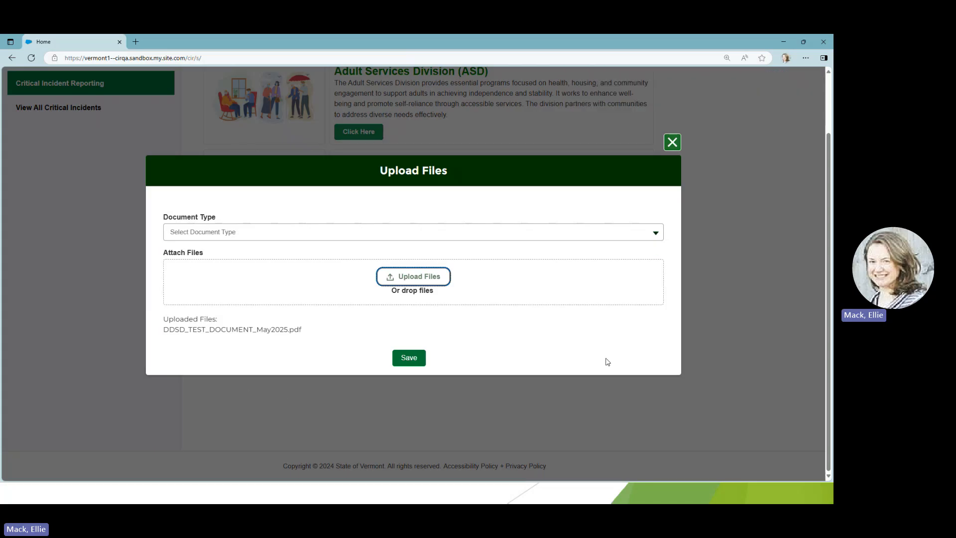
click(410, 359)
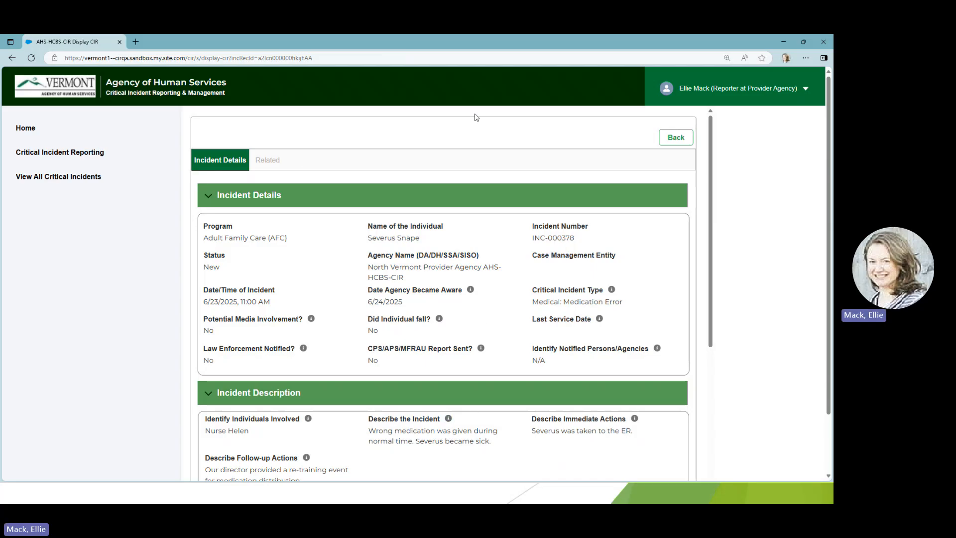
Review the submitted incident's details, including its description, supervisor, reporter and location sections.
scroll(454, 237, down, 5)
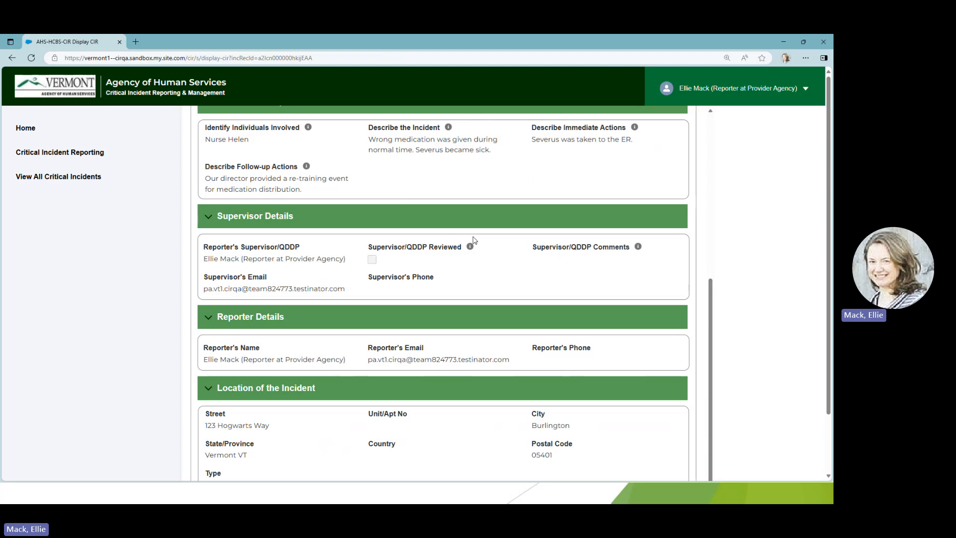
scroll(490, 272, down, 1)
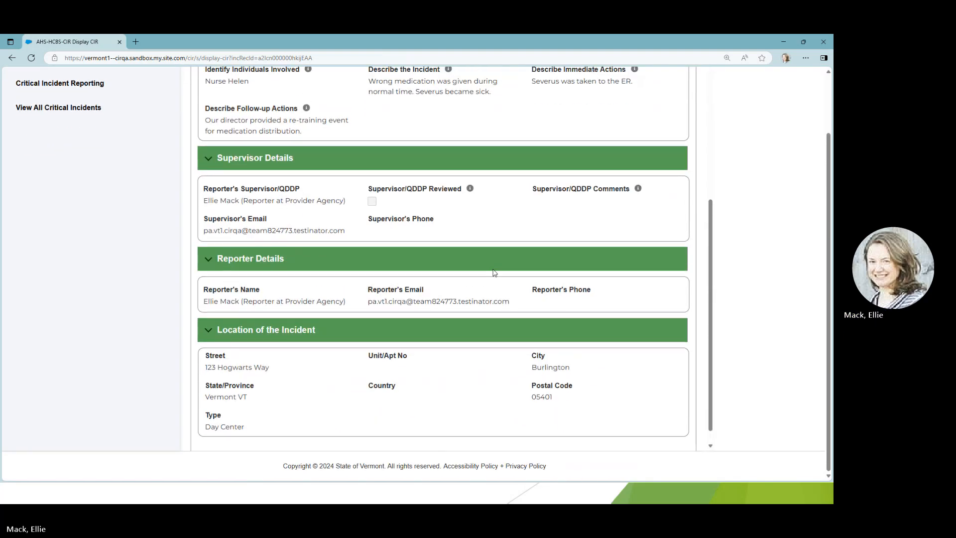
scroll(493, 273, up, 5)
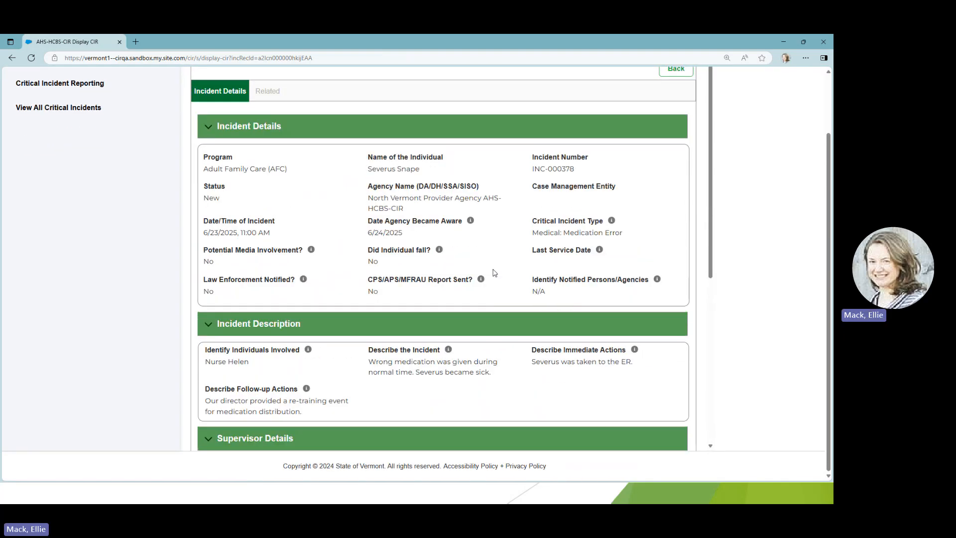
View the incident's related records and expand the uploaded files to check the attached document.
click(271, 92)
click(205, 182)
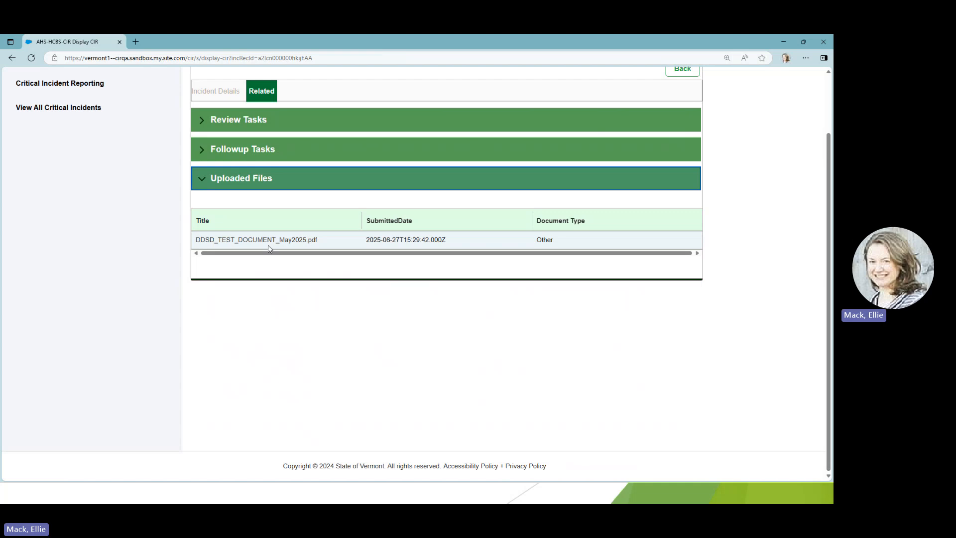
scroll(401, 280, up, 2)
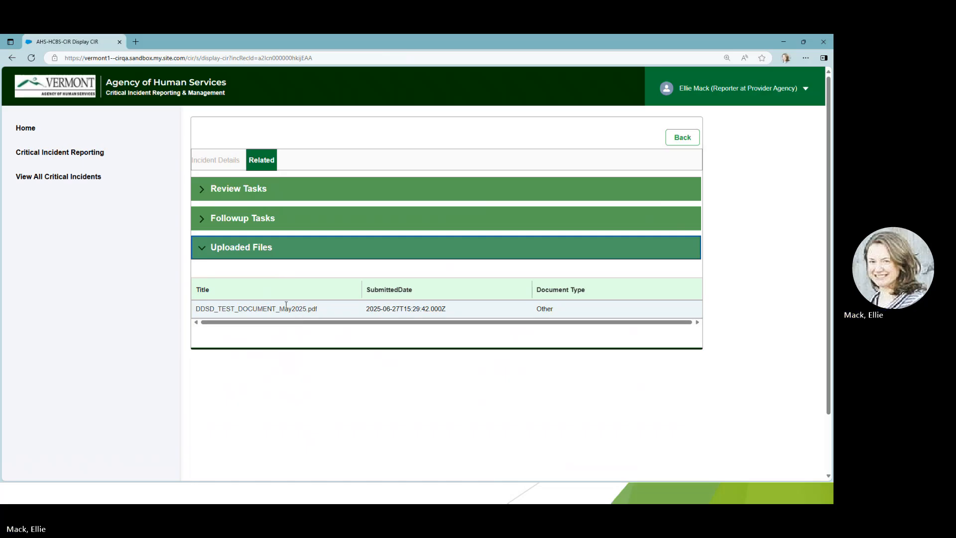
Check the new incident among the assigned incidents on the home page and in the list of all critical incidents.
click(30, 128)
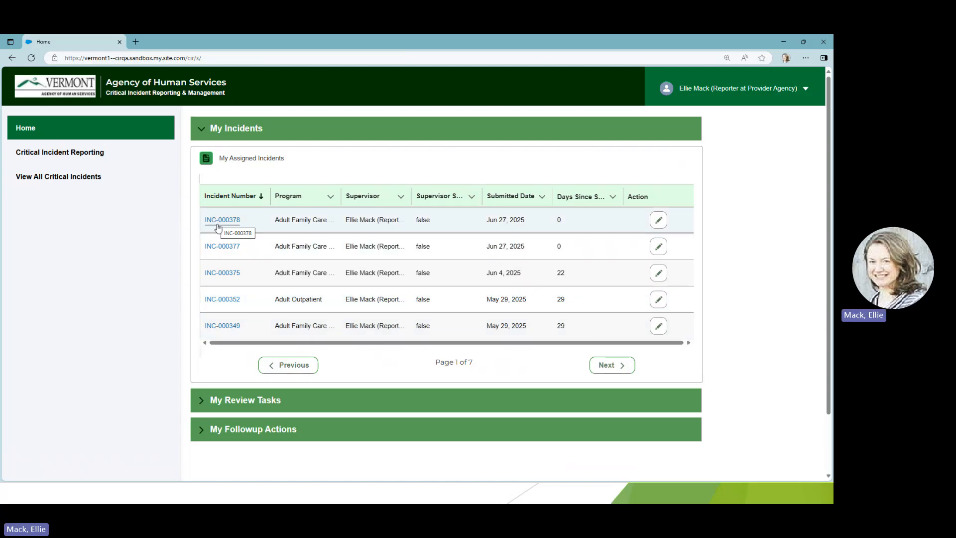
click(55, 185)
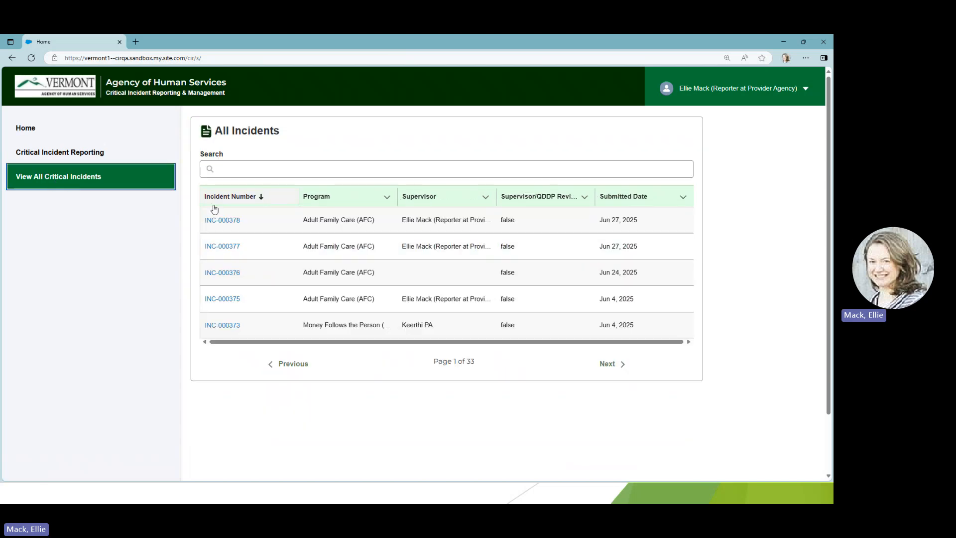